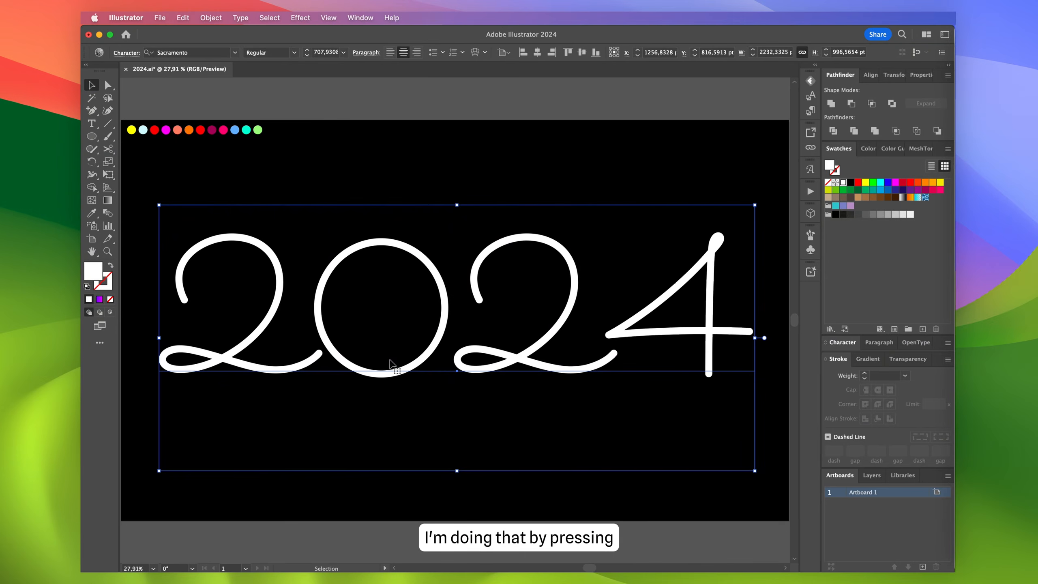
Convert the 2024 text to outlines and ungroup it into separate digits
key("super+shift+o")
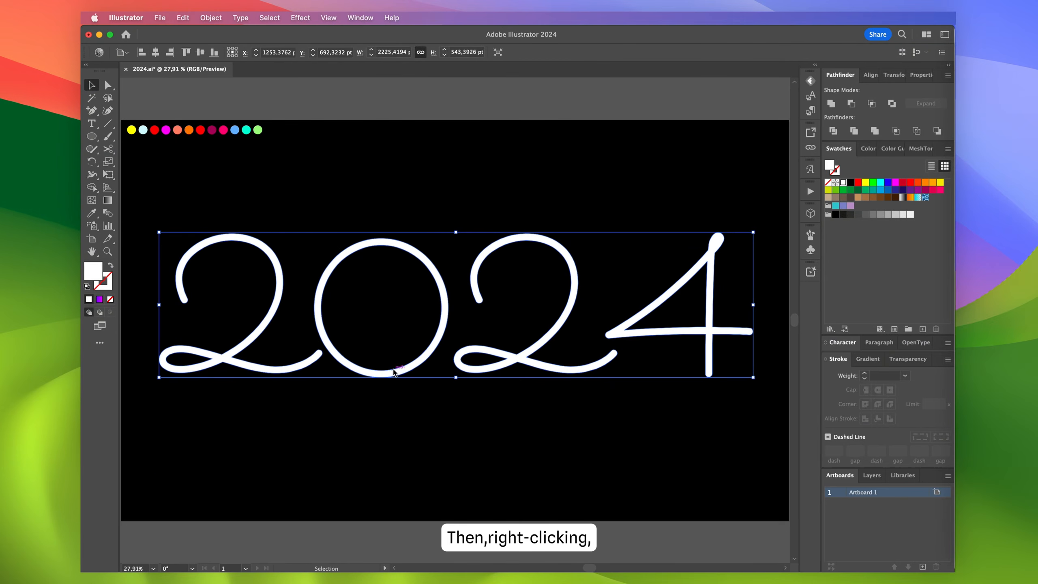
right_click(393, 371)
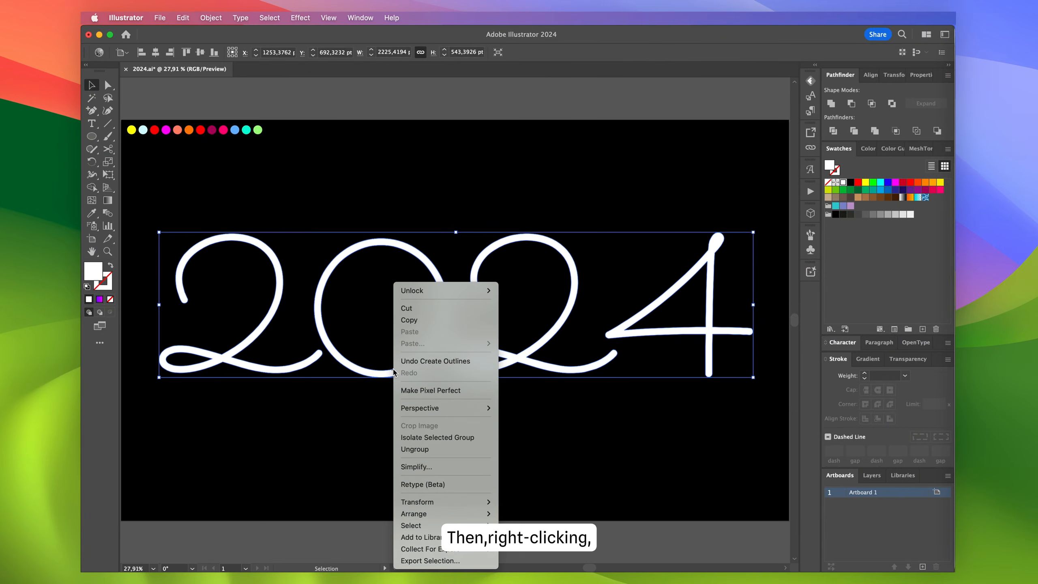
left_click(421, 452)
left_click(421, 451)
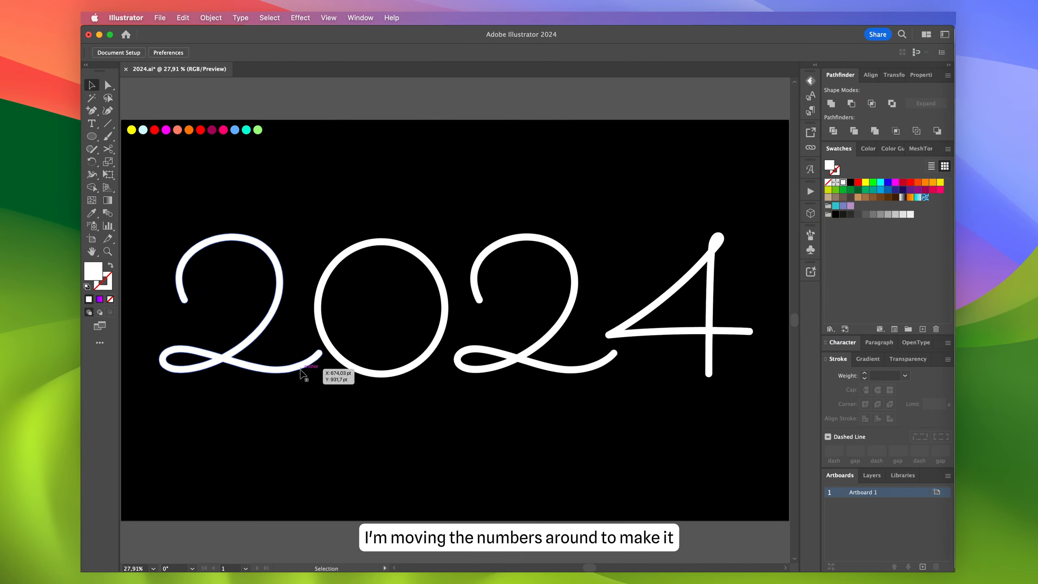
Move the first 2 straight down a little and the second 2 down further, staggering the digits
left_click_drag(296, 377, 295, 402)
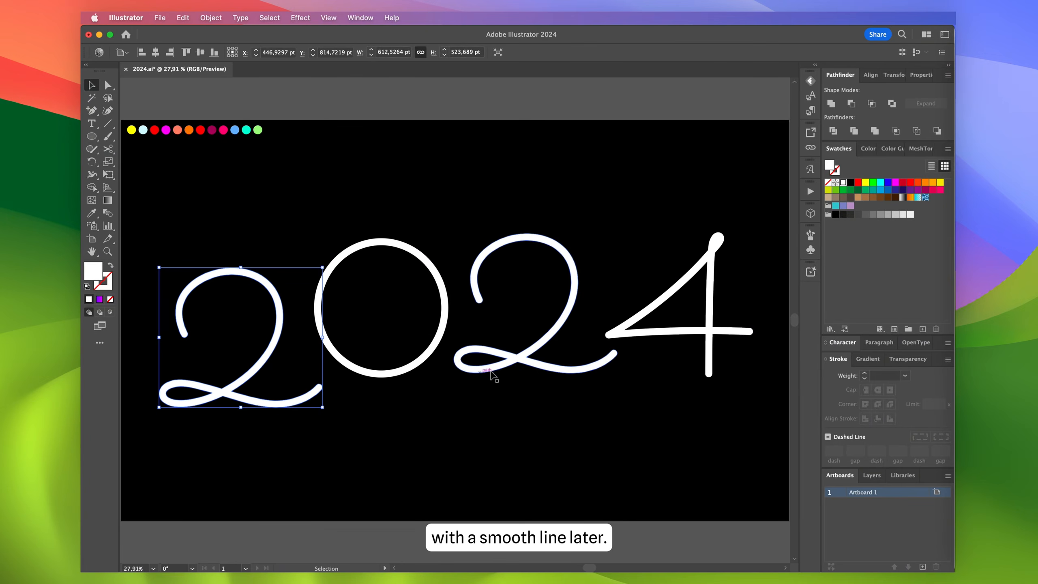
left_click_drag(499, 366, 498, 419)
left_click(585, 250)
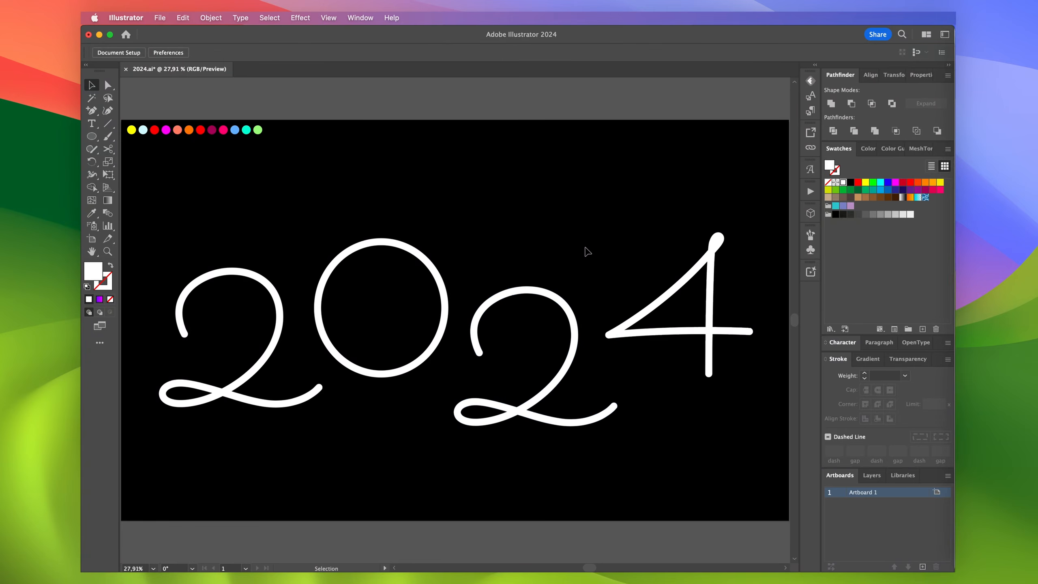
Remove the fill from all four digits and give them an 8 pt stroke
left_click(274, 291)
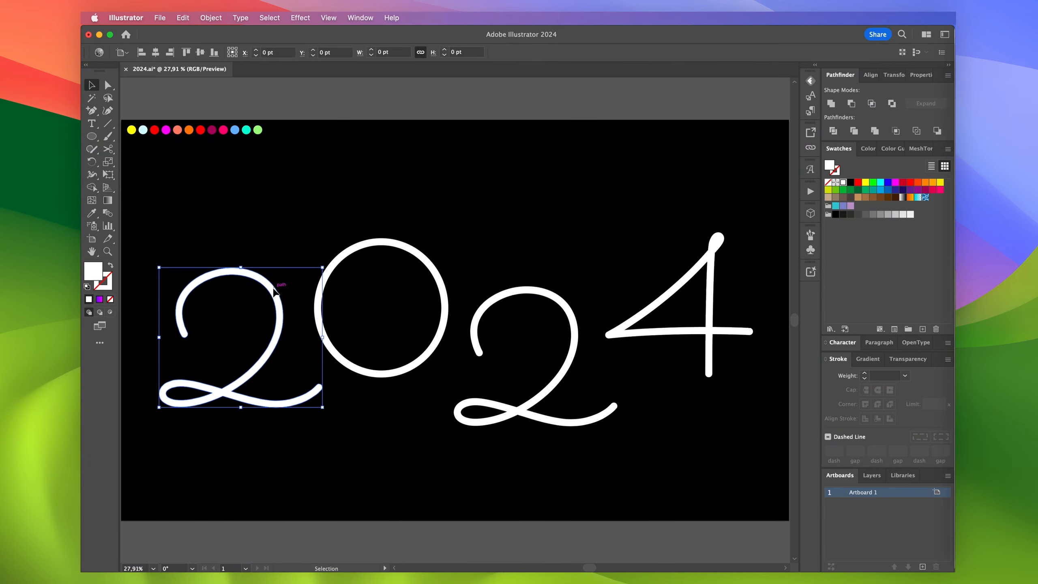
left_click(335, 272, "shift")
left_click(481, 311, "shift")
left_click(640, 337, "shift")
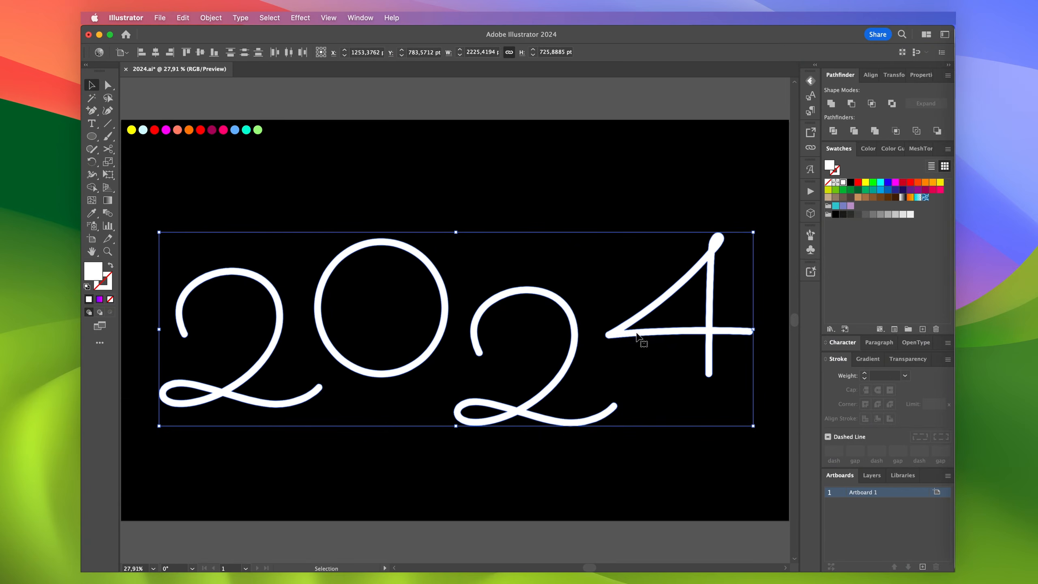
left_click(827, 182)
left_click(875, 375)
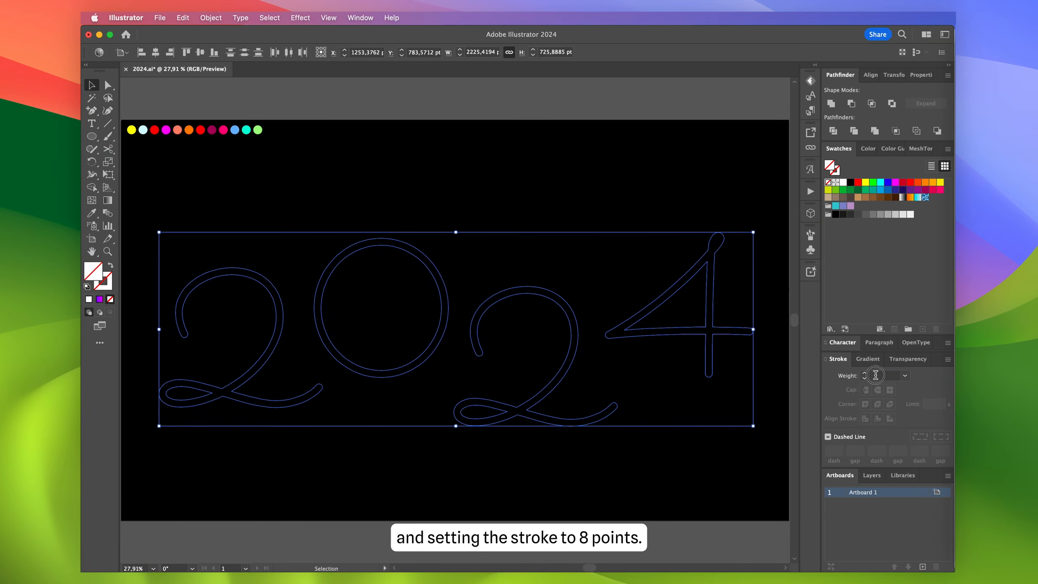
type("8")
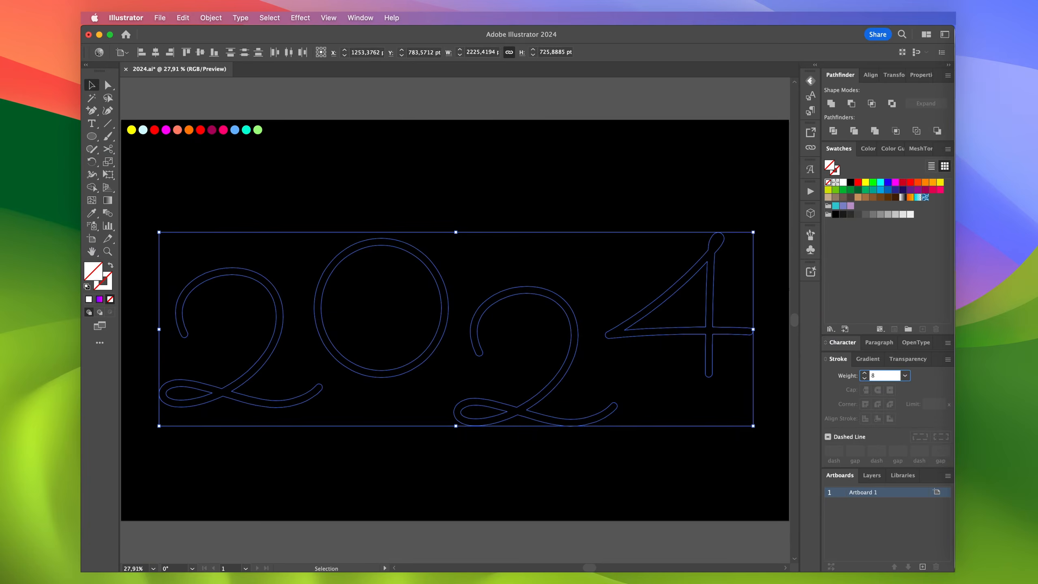
key("Return")
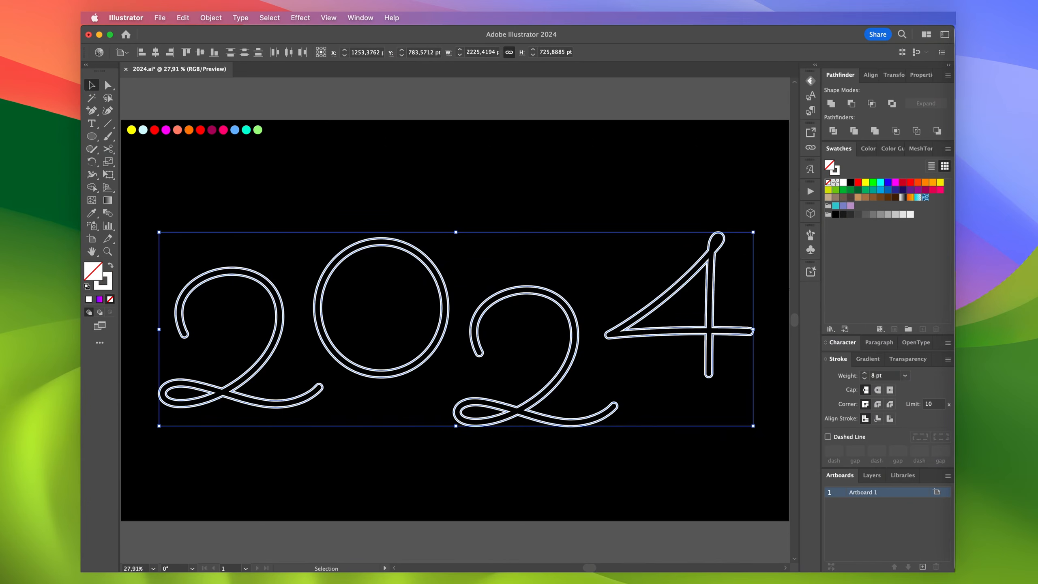
left_click(315, 420)
Delete the inner outline of the first 2's bottom loop and the inner edge of its main curve
key("a")
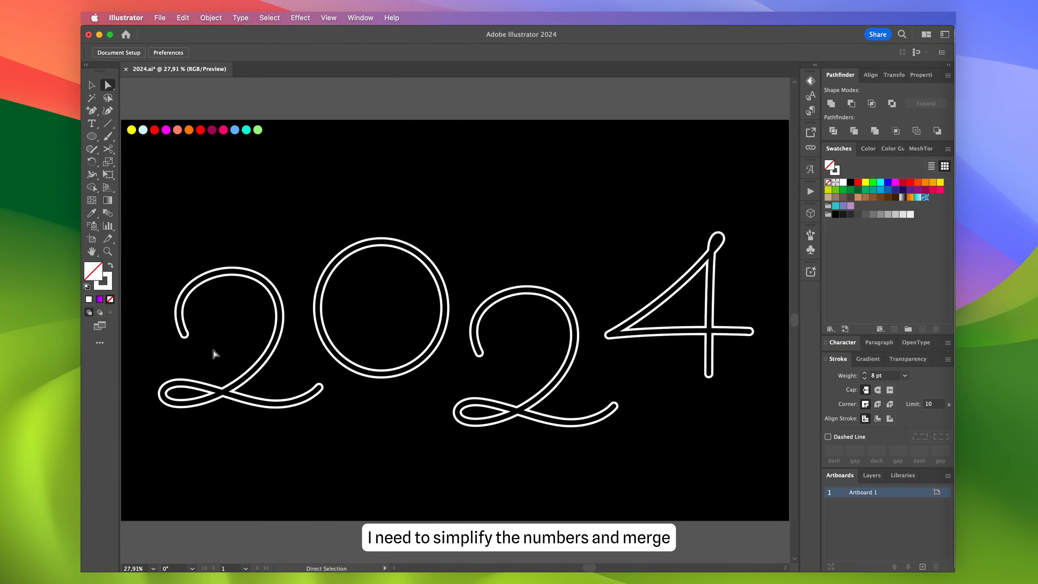
scroll(197, 343, "up", 5)
left_click(293, 313)
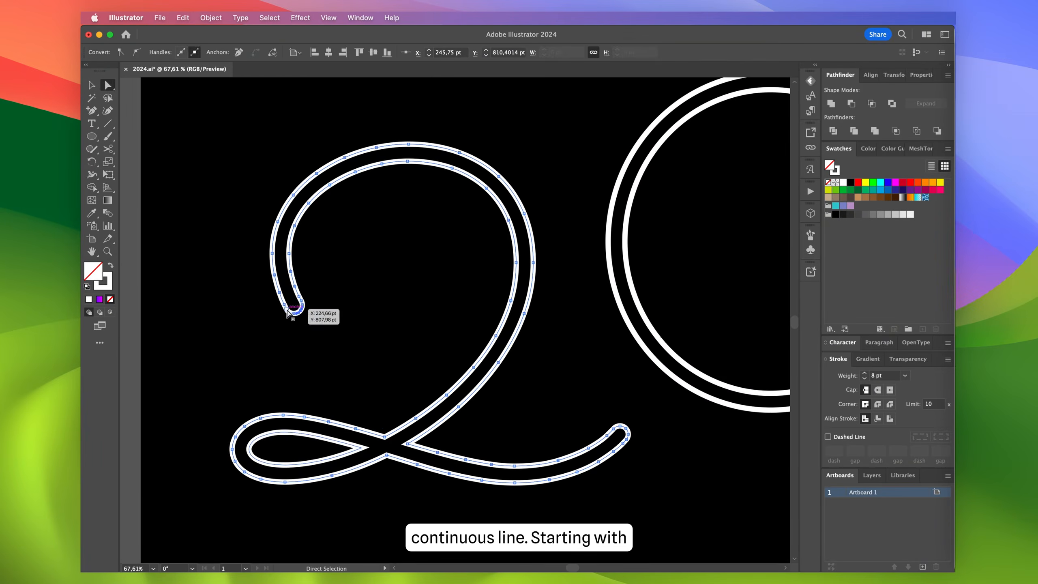
left_click(362, 448)
key("Delete")
key("Delete")
left_click(447, 395)
key("Delete")
key("Delete")
Delete the lower edge and rounded end of the first 2's tail, leaving a single line
left_click(418, 463)
left_click(417, 465)
key("Delete")
left_click(613, 428)
key("Delete")
left_click(620, 426)
key("Delete")
key("Delete")
Move the first 2's open ends together at the crossing and join them into one continuous path
left_click(439, 454)
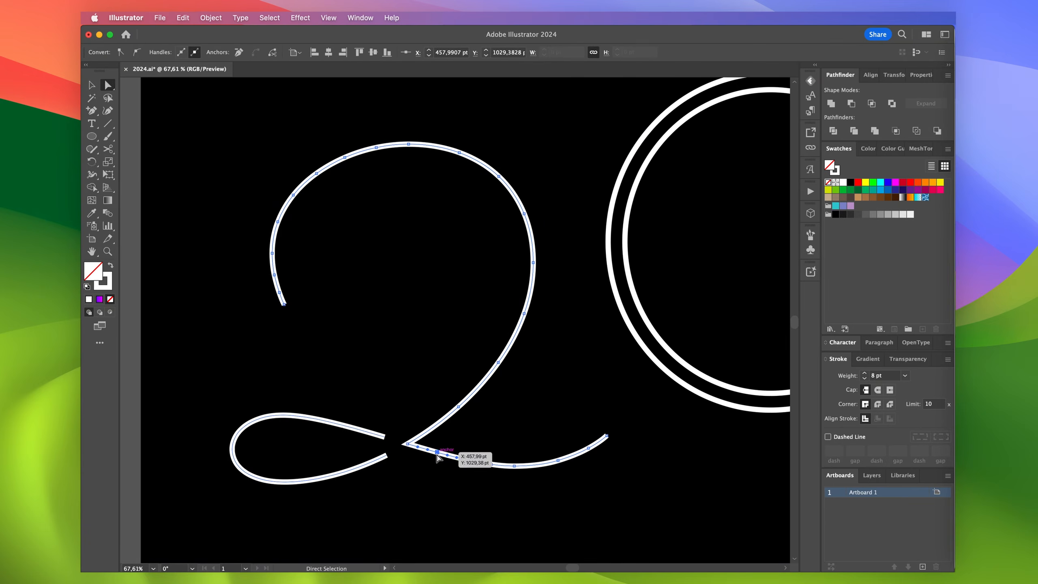
left_click_drag(406, 445, 385, 437)
left_click_drag(396, 423, 412, 477)
key("super+j")
left_click(410, 443)
key("super+j")
left_click(412, 479)
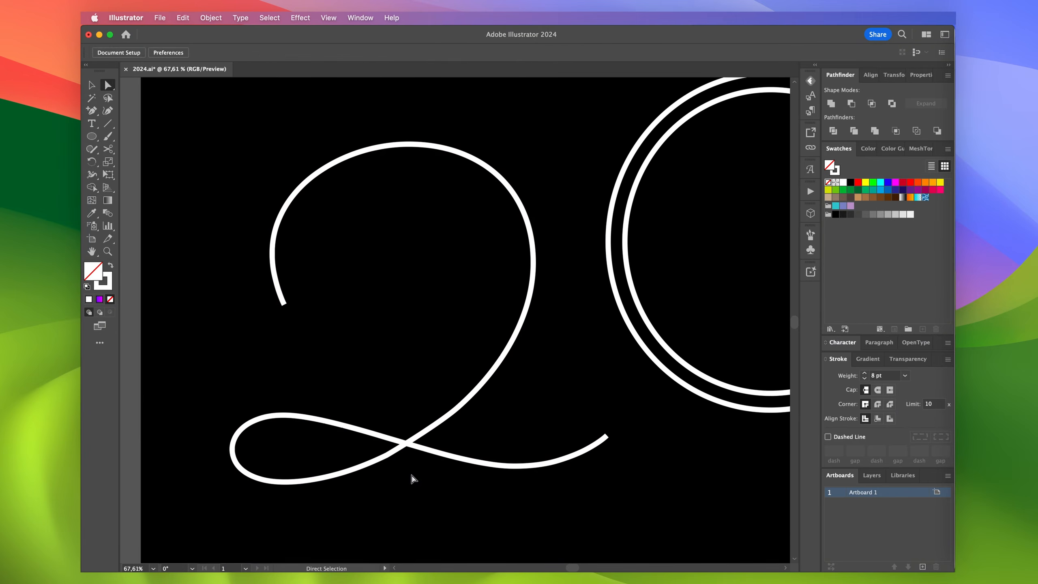
Reduce the anchor points of the first 2's path with Simplify
left_click(409, 444)
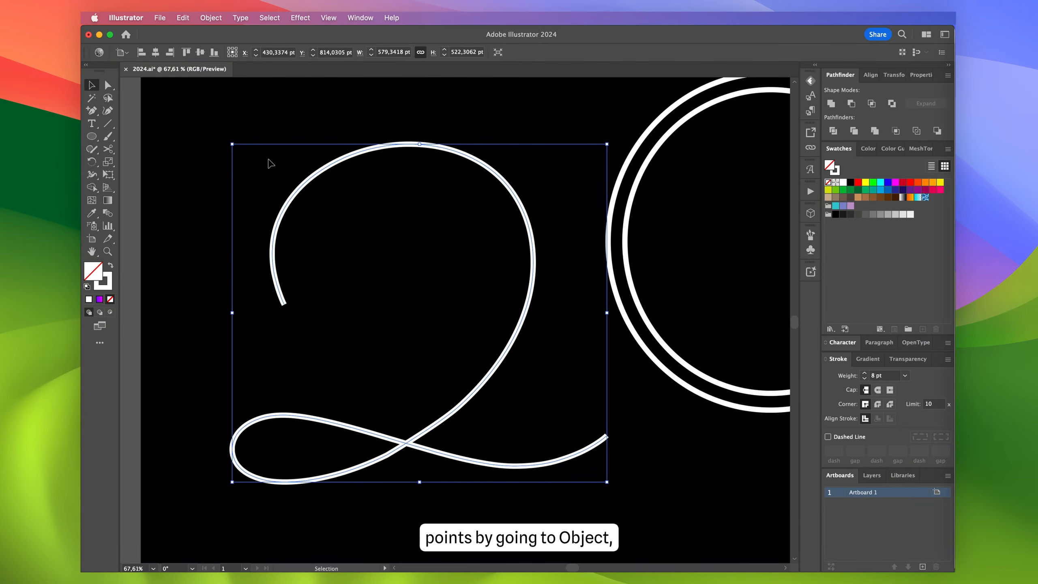
left_click(211, 18)
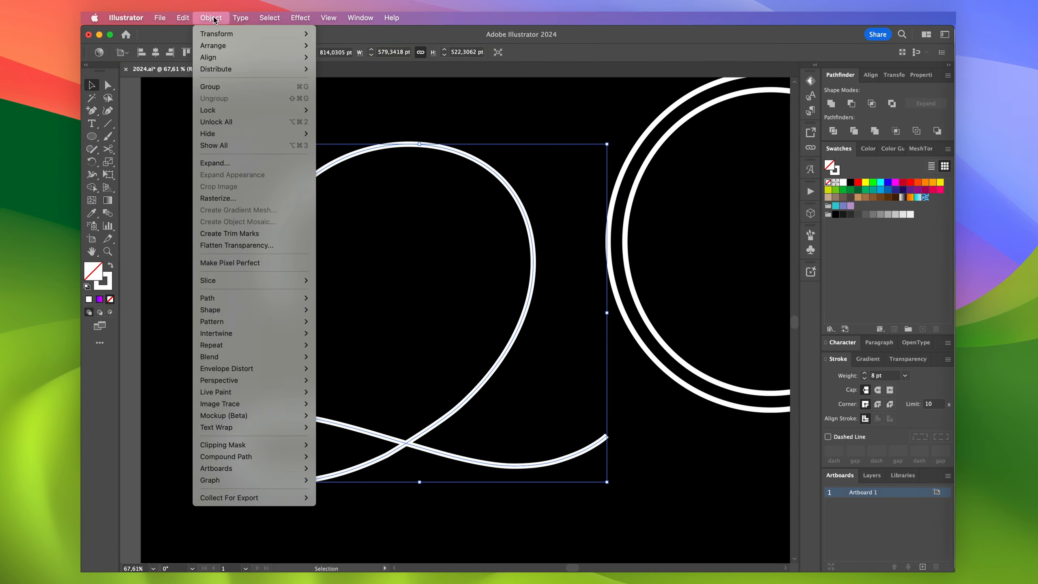
mouse_move(258, 299)
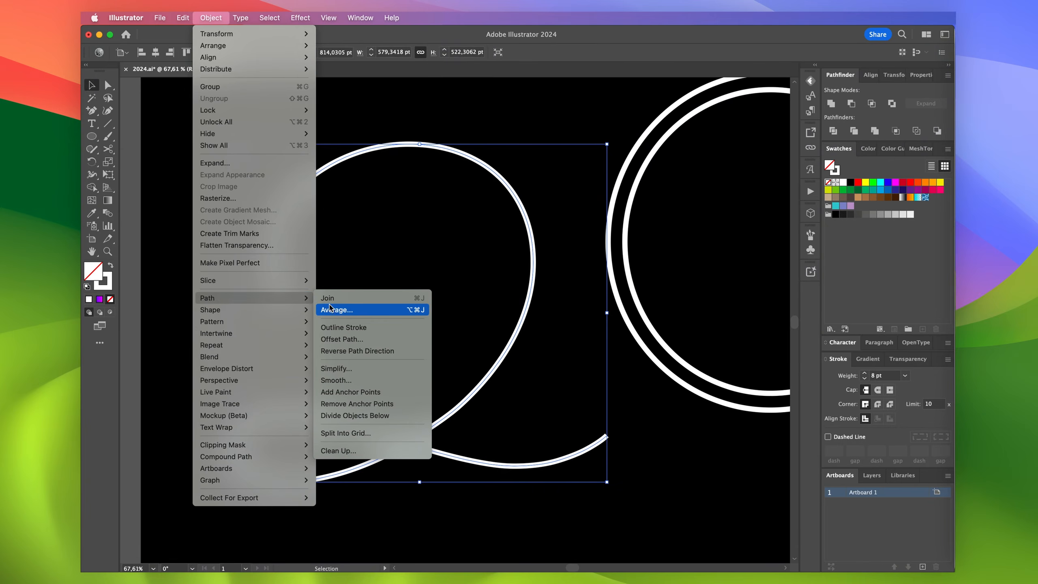
left_click(356, 368)
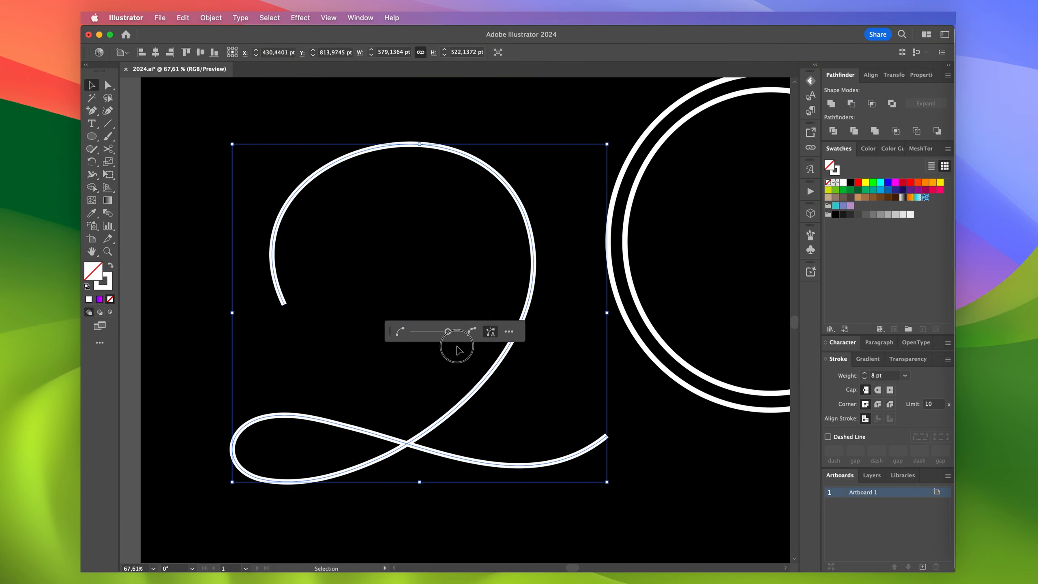
key("a")
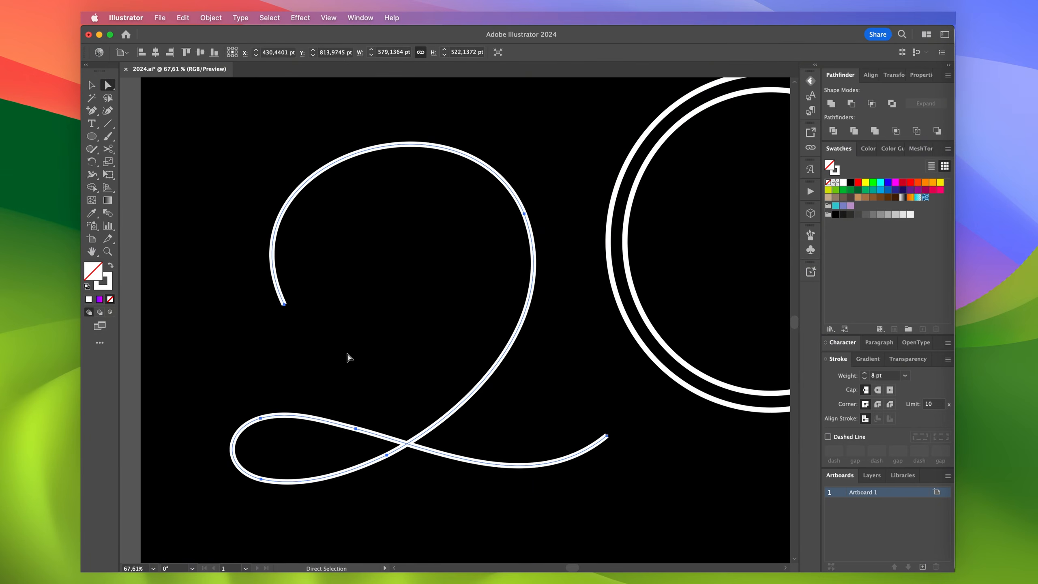
left_click(501, 441)
Remove the outlined second 2 and put a copy of the simplified first 2 in its place
scroll(500, 441, "down", 4)
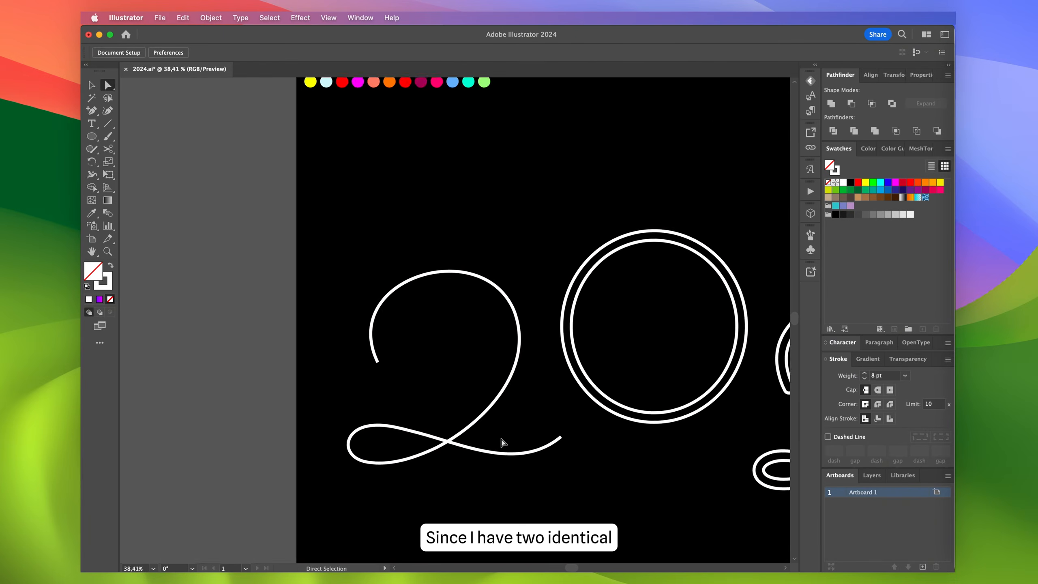
left_click(624, 426)
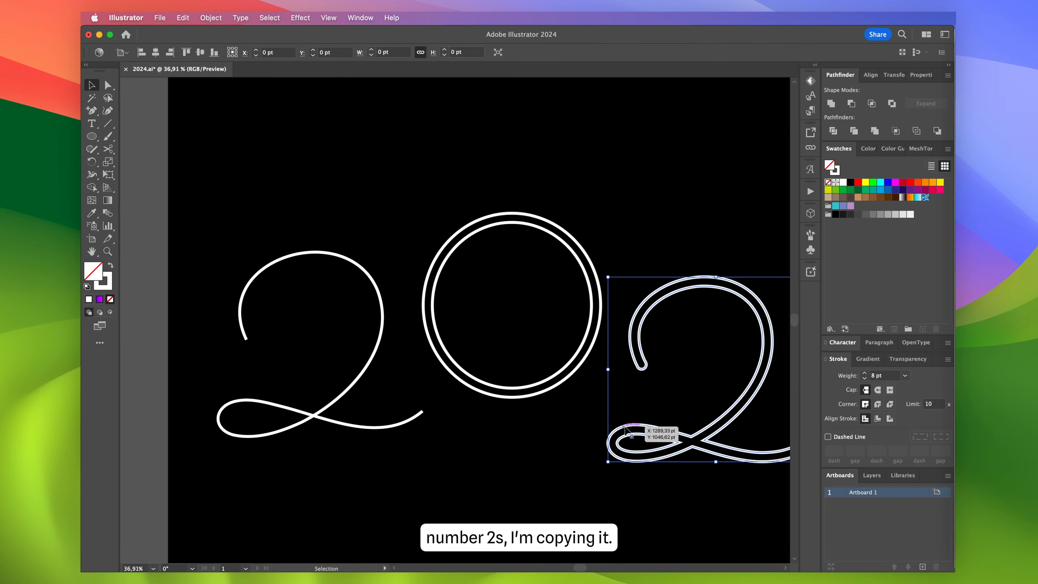
key("super+x")
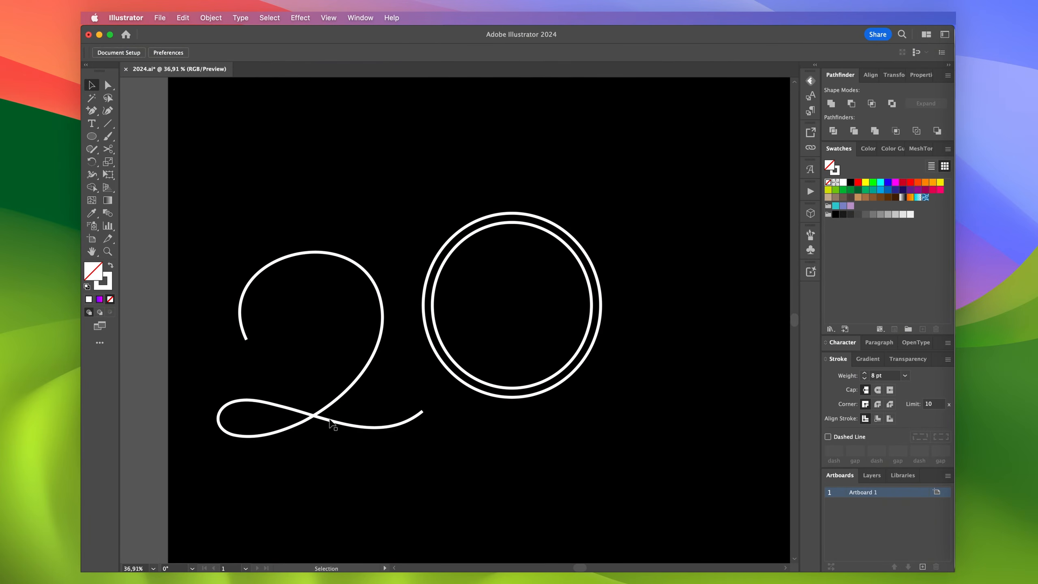
left_click_drag(320, 415, 715, 434)
left_click(556, 401)
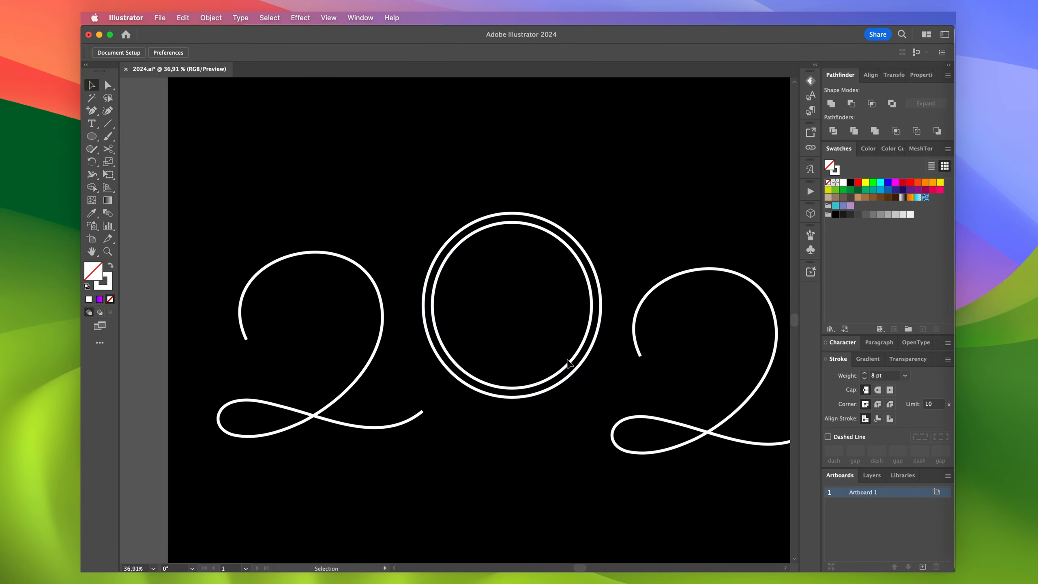
Delete the inner circle of the 0, leaving only its outer outline
scroll(569, 363, "up", 5)
key("a")
left_click(467, 410)
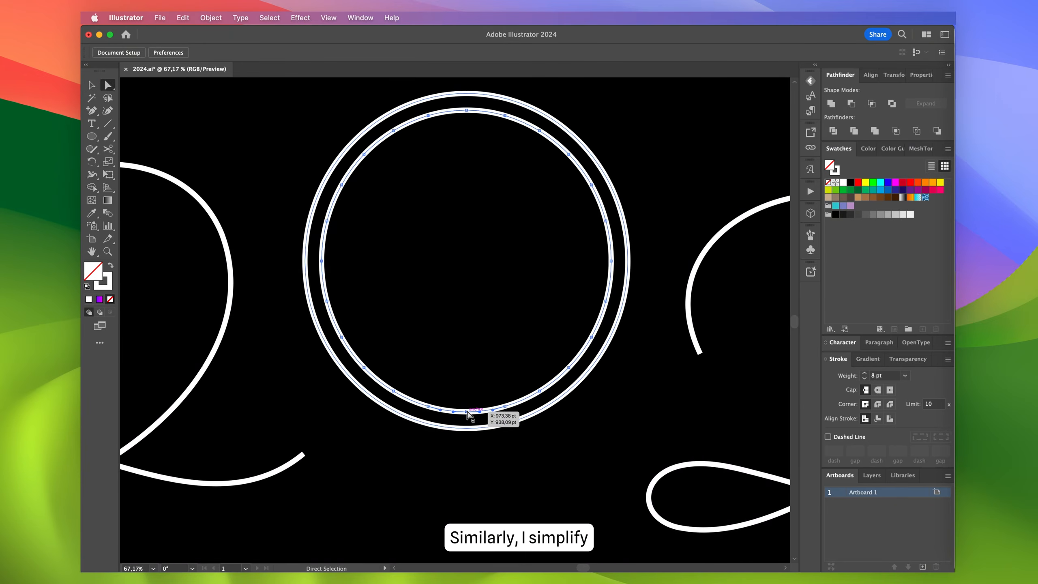
key("Delete")
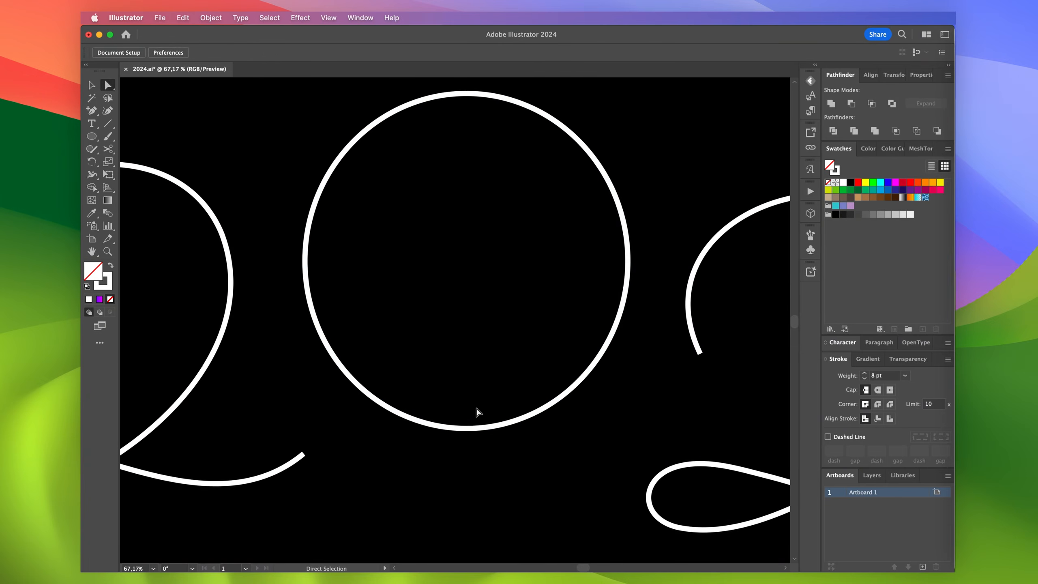
Delete the right edge and rounded bottom of the 4's stem and the vertical side of its inner triangle
scroll(478, 417, "down", 8)
scroll(478, 417, "right", 4)
scroll(629, 365, "up", 10)
scroll(629, 364, "down", 3)
scroll(629, 376, "up", 1)
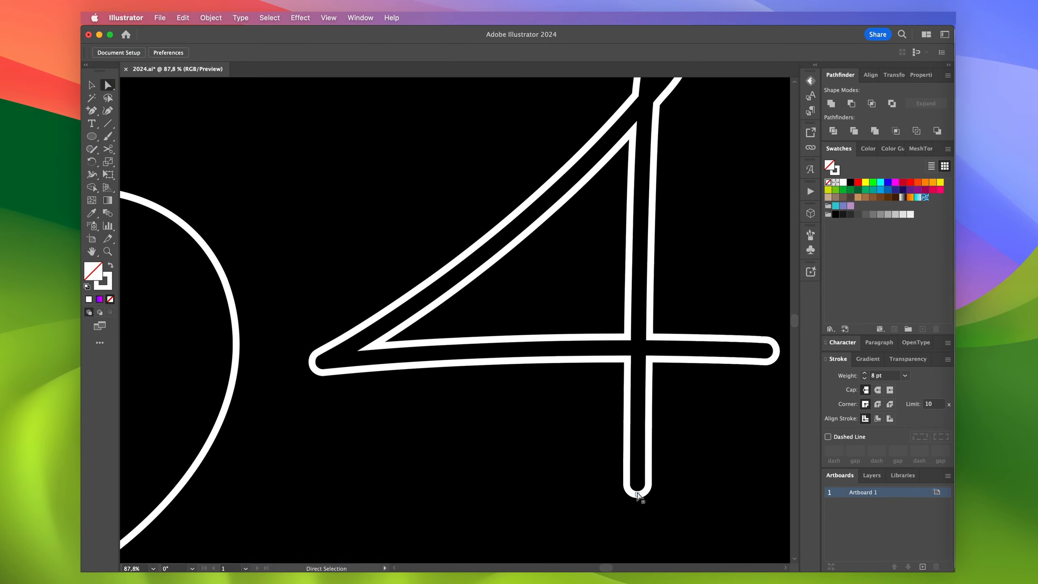
left_click(639, 496)
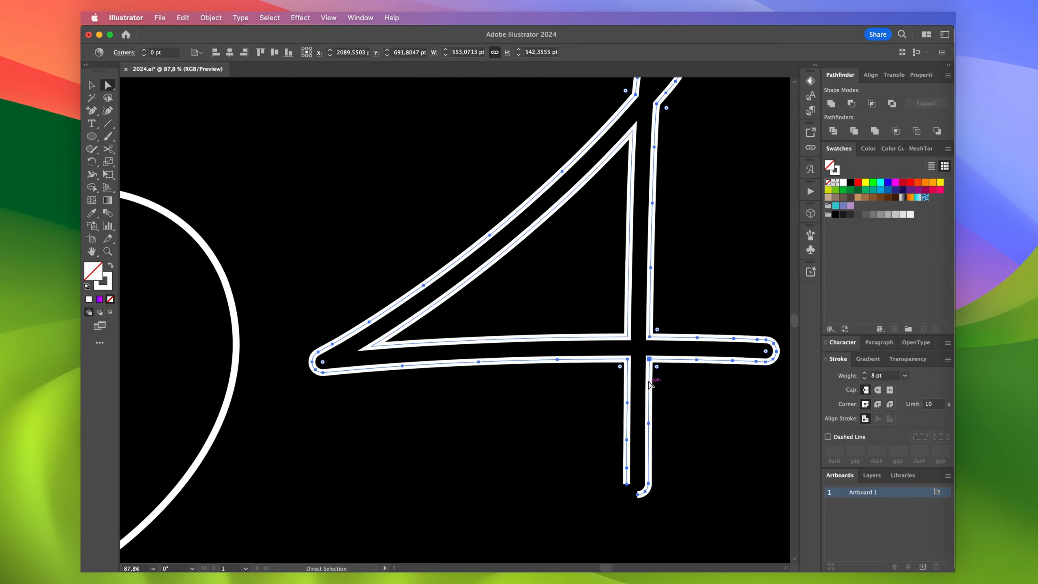
left_click(651, 268)
key("Delete")
left_click(648, 423)
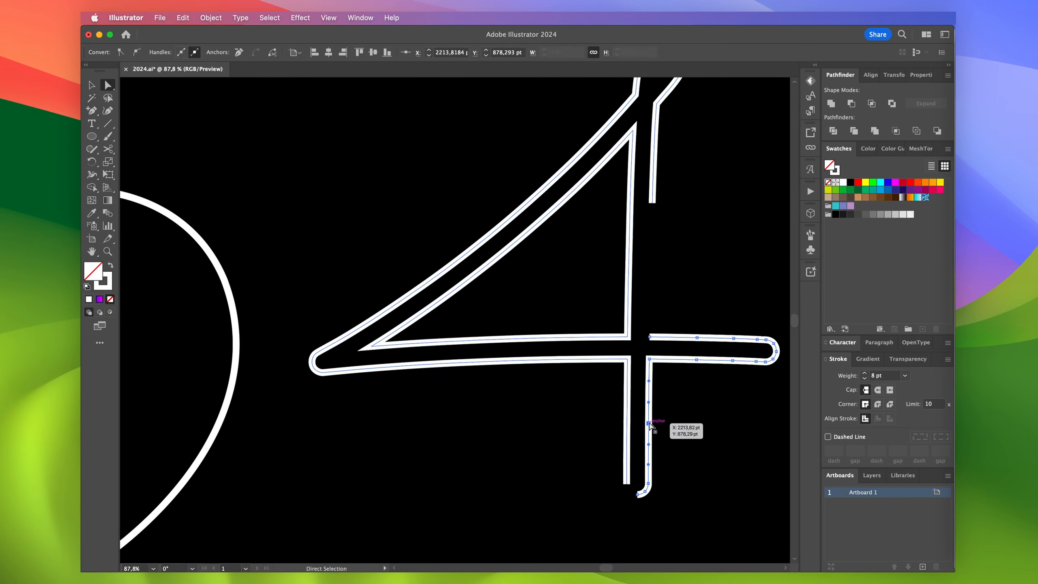
key("Delete")
left_click(648, 483)
key("Delete")
left_click(628, 305)
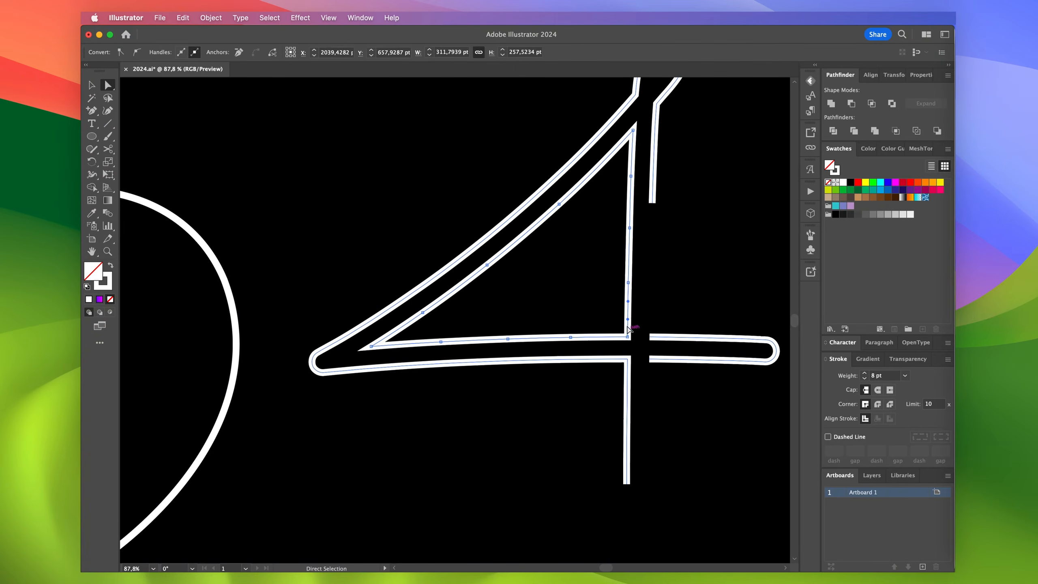
key("Delete")
Cut the 4's outline around the diagonal's junction with the stem and pull the outer diagonal's end clear
scroll(636, 279, "up", 4)
key("c")
left_click(623, 210)
key("a")
left_click(628, 198)
left_click(622, 177)
key("c")
left_click(626, 175)
key("a")
left_click(630, 200)
left_click(623, 220)
left_click_drag(623, 209, 581, 183)
left_click(618, 216)
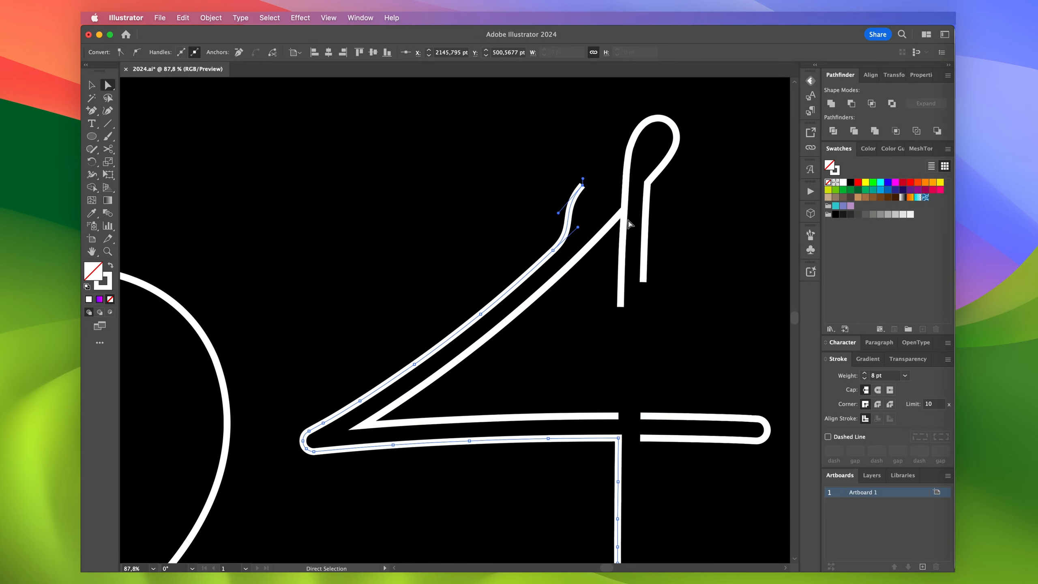
Join the 4's top loop to its inner diagonal so that the line crosses over the stem
left_click(630, 172)
left_click_drag(640, 161, 617, 183)
key("super+j")
left_click(664, 204)
left_click(643, 282)
left_click_drag(643, 282, 649, 184)
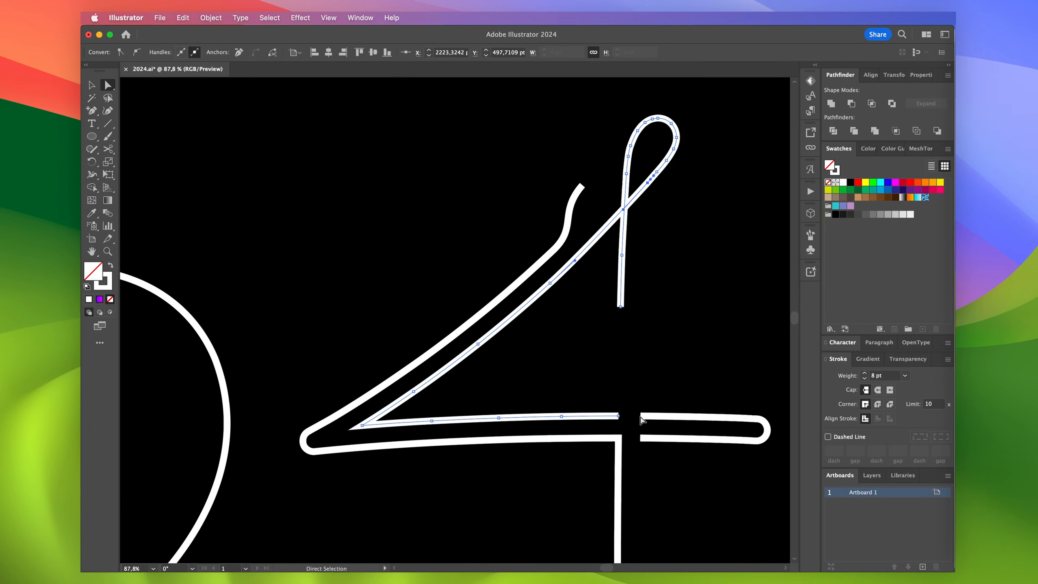
Delete the 4's leftover outline pieces and extend its crossbar horizontally to the artboard's right edge
key("Delete")
scroll(648, 419, "down", 3)
left_click_drag(573, 408, 757, 415)
key("Delete")
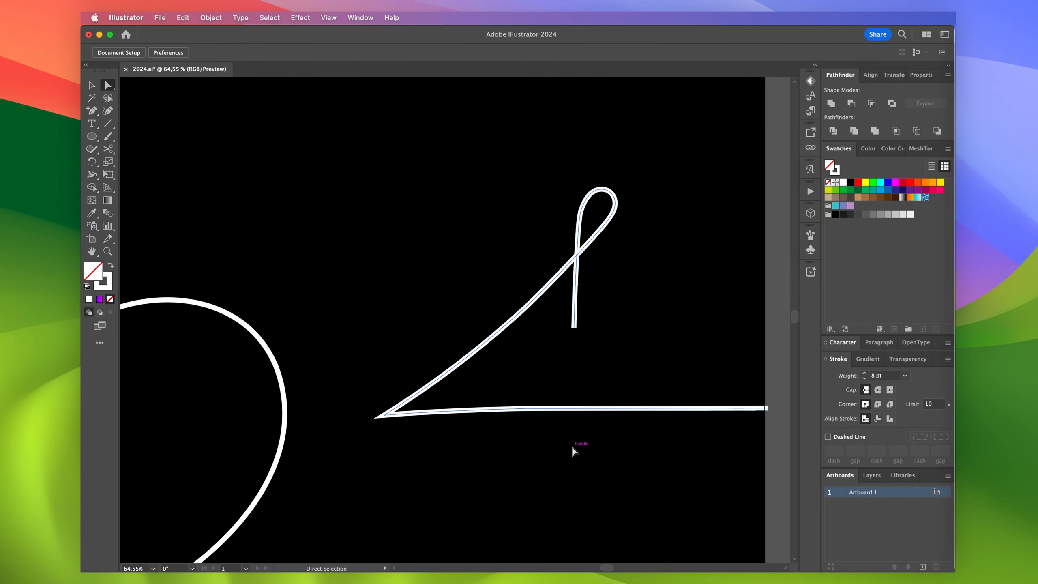
Extend the 4's stem straight down through the crossbar to form its full length
left_click_drag(574, 326, 580, 520)
scroll(580, 520, "down", 3)
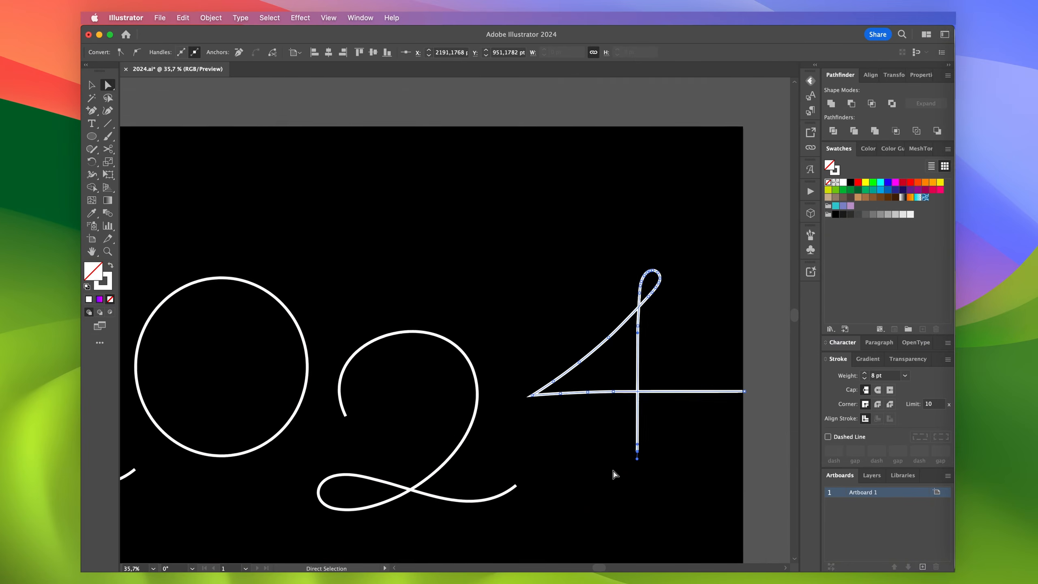
left_click(618, 470)
scroll(618, 470, "down", 2)
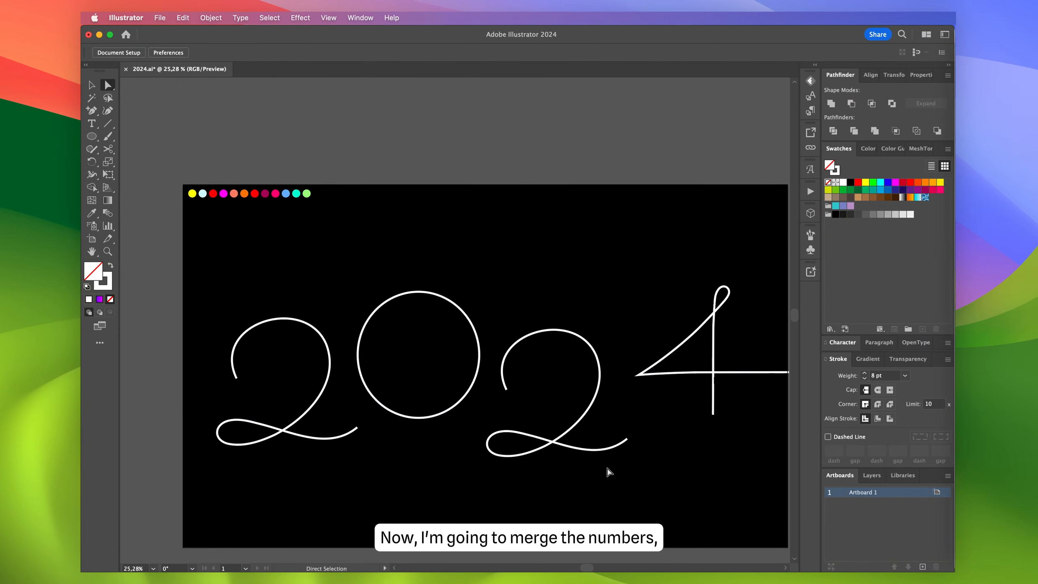
Extend the start of the first 2 to the artboard's left edge and reshape its handle into a smooth curve
scroll(215, 394, "up", 4)
left_click_drag(265, 363, 140, 372)
scroll(141, 373, "left", 2)
left_click_drag(140, 252, 294, 167)
left_click(359, 295)
key("super+0")
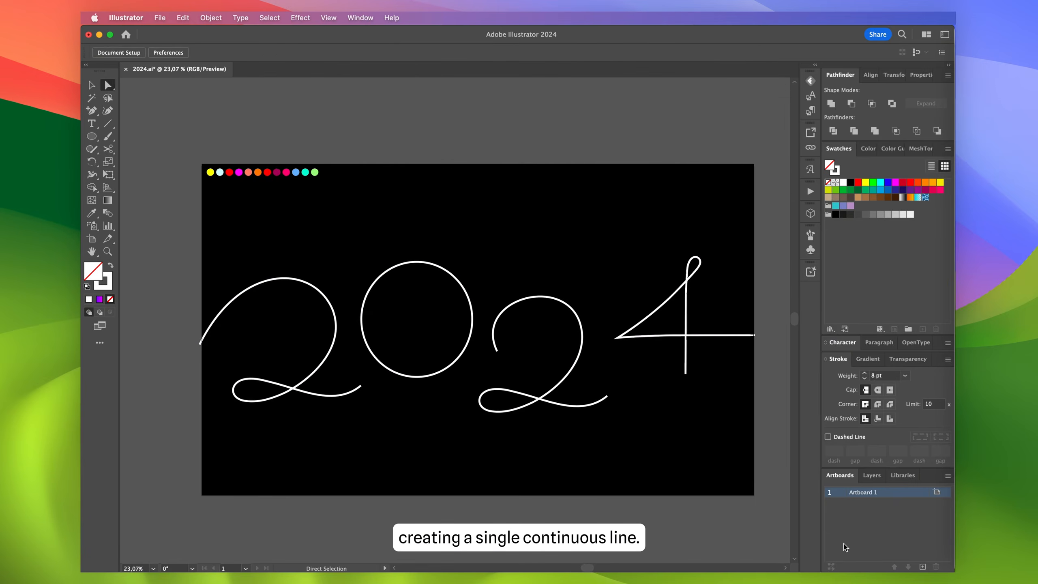
Simplify the path of the 0 so that it keeps only a few anchor points
double_click(839, 494)
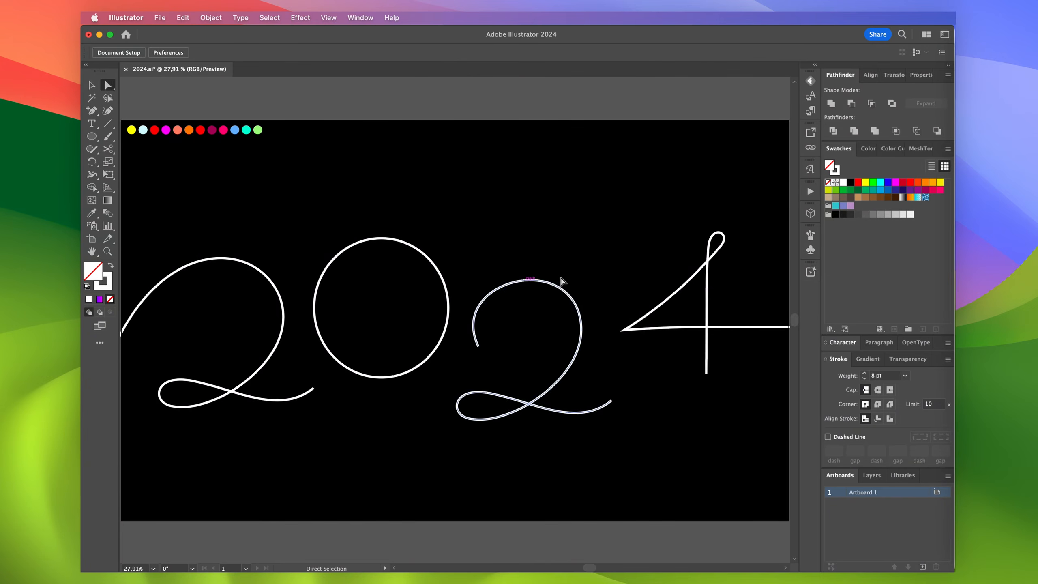
scroll(325, 388, "up", 5)
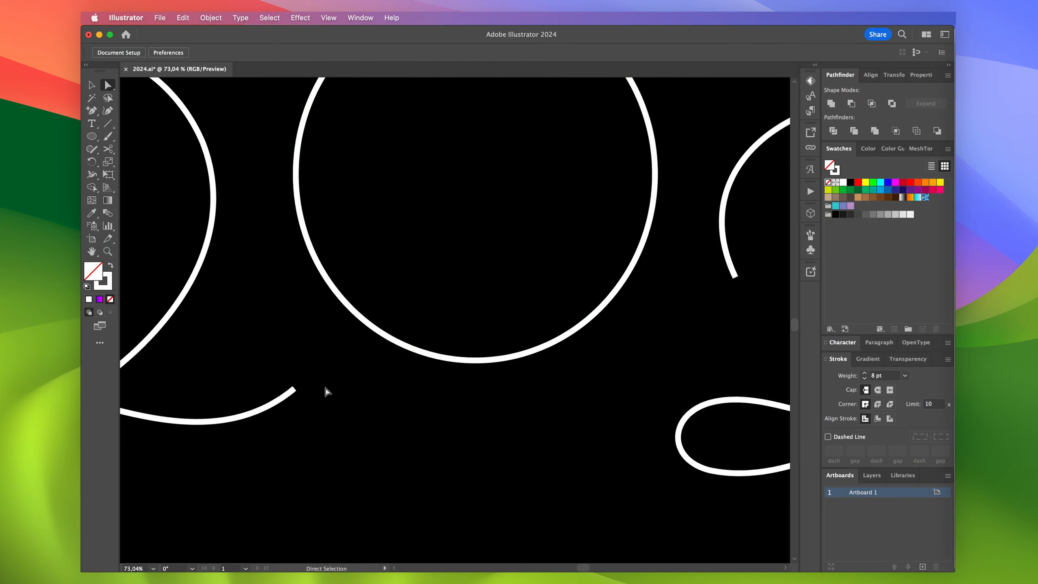
left_click(459, 360)
scroll(460, 362, "up", 3)
left_click(466, 376)
key("v")
left_click(480, 417)
scroll(480, 421, "up", 3)
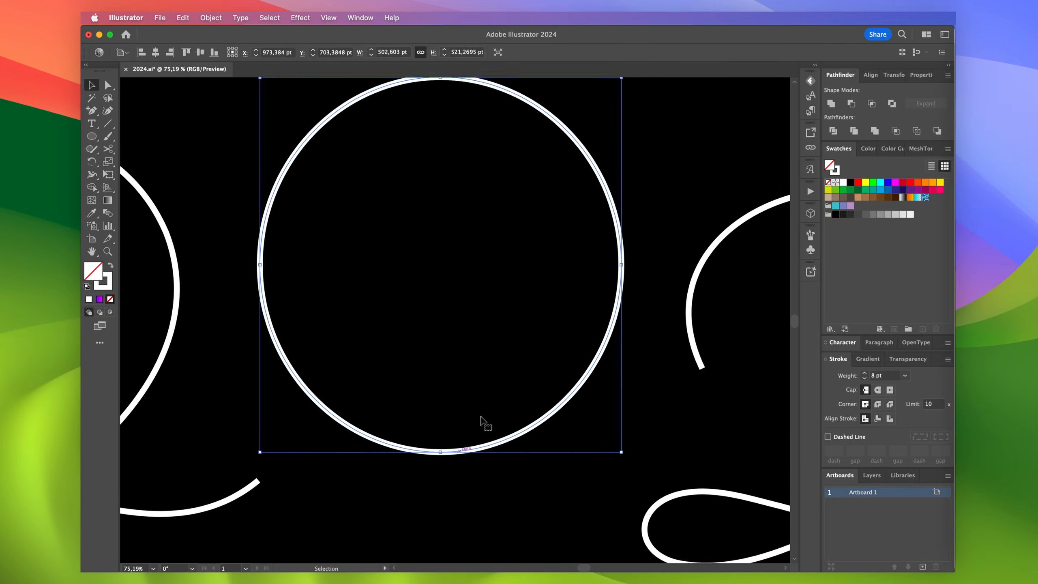
left_click(211, 18)
mouse_move(248, 297)
left_click(349, 369)
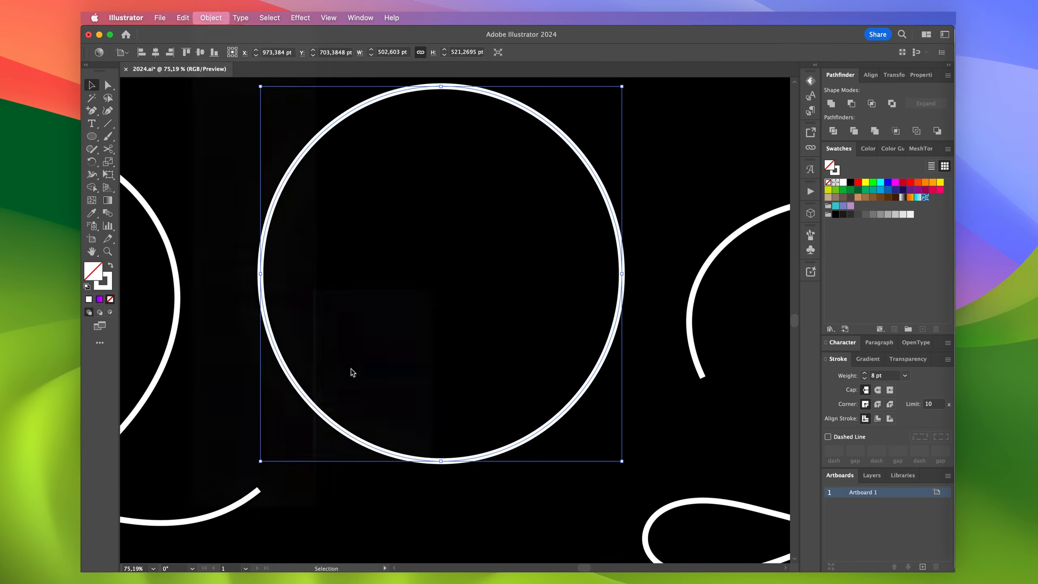
Connect the end of the first 2's tail to the 0's right anchor point with a straight Pen segment
key("a")
left_click(458, 461)
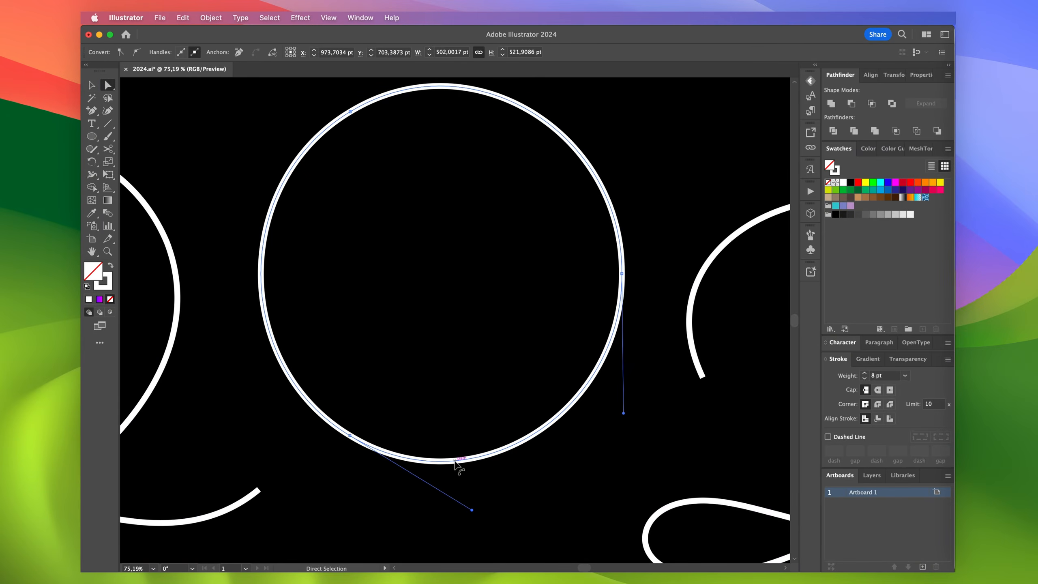
key("p")
left_click(258, 490)
left_click(621, 274)
scroll(621, 273, "down", 2)
Move the joint below the 0 and bend the connecting segment so that it follows the 0's lower-right curve
key("a")
left_click(368, 426)
left_click_drag(302, 482, 285, 463)
left_click_drag(368, 425, 380, 462)
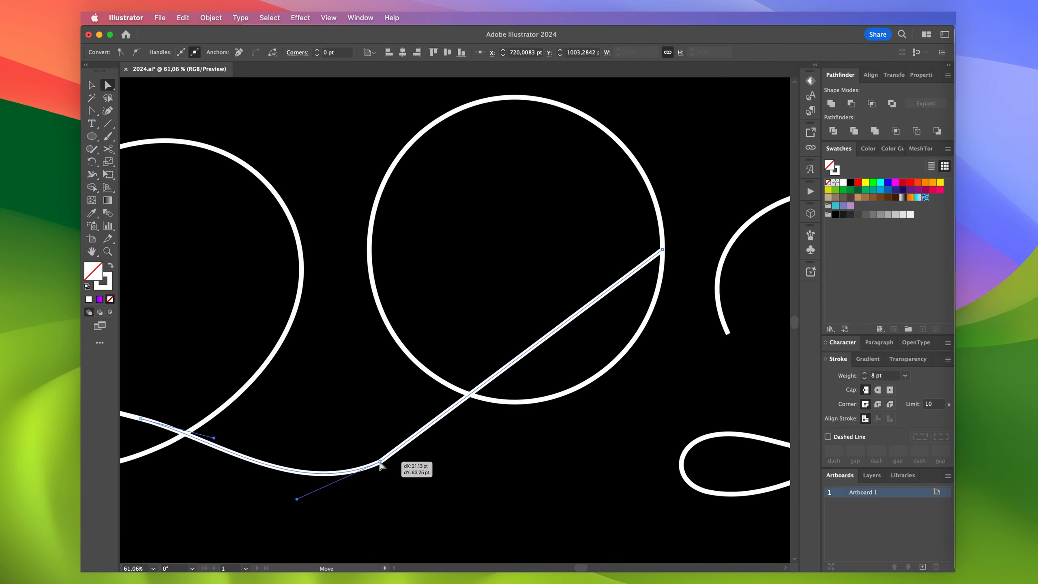
key("shift+c")
left_click_drag(530, 349, 592, 385)
key("a")
mouse_move(655, 376)
left_mouse_down()
mouse_move(656, 386)
mouse_move(662, 364)
left_mouse_up()
left_click(358, 470)
left_click_drag(296, 498, 280, 469)
Shift the joint between the first 2 and the 0 and adjust its handles into one smooth, wide curve
scroll(281, 469, "left", 4)
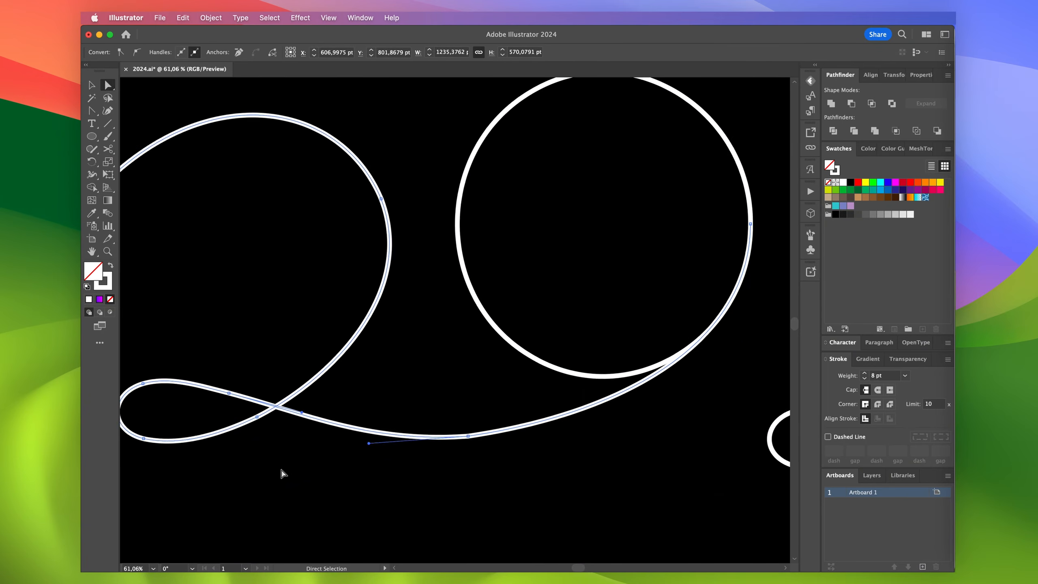
left_click_drag(473, 434, 628, 427)
key("shift+c")
key("a")
left_click_drag(307, 460, 387, 453)
left_click_drag(467, 445, 462, 439)
Connect the bottom of the 0 to the starting point of the second 2 with a straight Pen segment
scroll(476, 417, "right", 4)
left_click(488, 383)
left_click(458, 411)
key("p")
left_click(399, 373)
left_click(685, 326)
Bend the segment between the 0 and the second 2 into a smooth S-curve by adjusting its handles
key("shift+c")
left_click_drag(538, 350, 532, 399)
key("a")
left_click_drag(582, 405, 682, 401)
scroll(682, 400, "right", 4)
left_click_drag(472, 214, 485, 166)
Delete the 0's surplus lower-right segment and join the remaining pieces into one path after refining their curves
left_click_drag(523, 350, 185, 319)
left_click(369, 408)
key("Delete")
left_click(470, 263)
scroll(466, 319, "left", 3)
left_click_drag(524, 365, 518, 366)
left_click_drag(326, 364, 292, 406)
key("super+j")
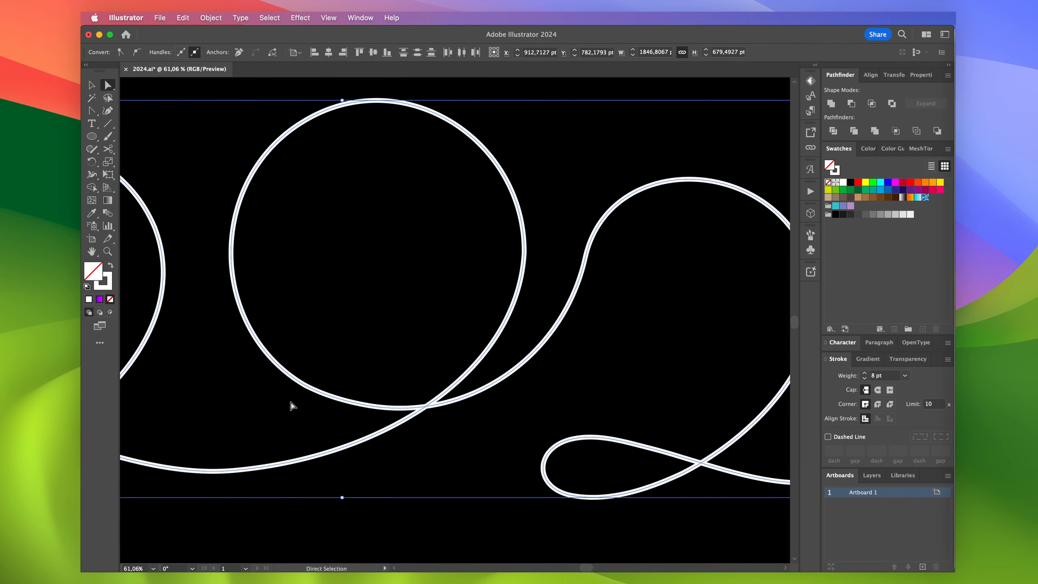
Simplify the second 2's path and connect its tail to the bottom of the 4's stem with a curved segment
scroll(429, 433, "down", 5)
left_click(409, 443)
left_click(380, 441)
scroll(558, 410, "right", 5)
scroll(558, 410, "up", 1)
key("v")
left_click(559, 360)
left_click(211, 17)
left_click(449, 305)
key("a")
left_click(483, 463)
key("p")
left_click_drag(616, 444, 680, 460)
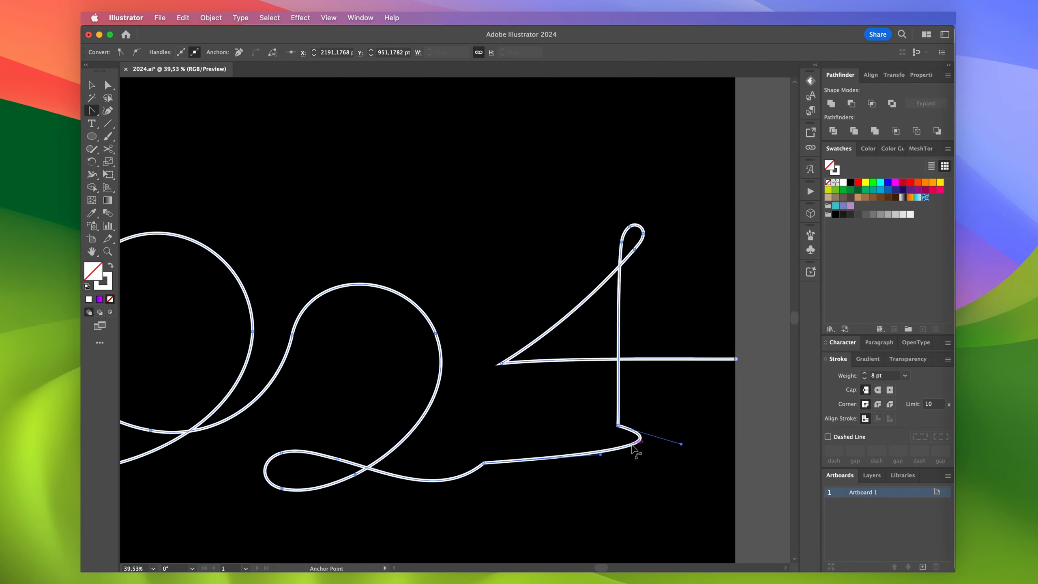
Extend the handles between the second 2's tail and the 4's stem so that the line forms a loop at the stem's bottom
scroll(637, 449, "up", 3)
left_click_drag(407, 366, 616, 224)
scroll(617, 224, "left", 3)
left_click_drag(313, 451, 389, 394)
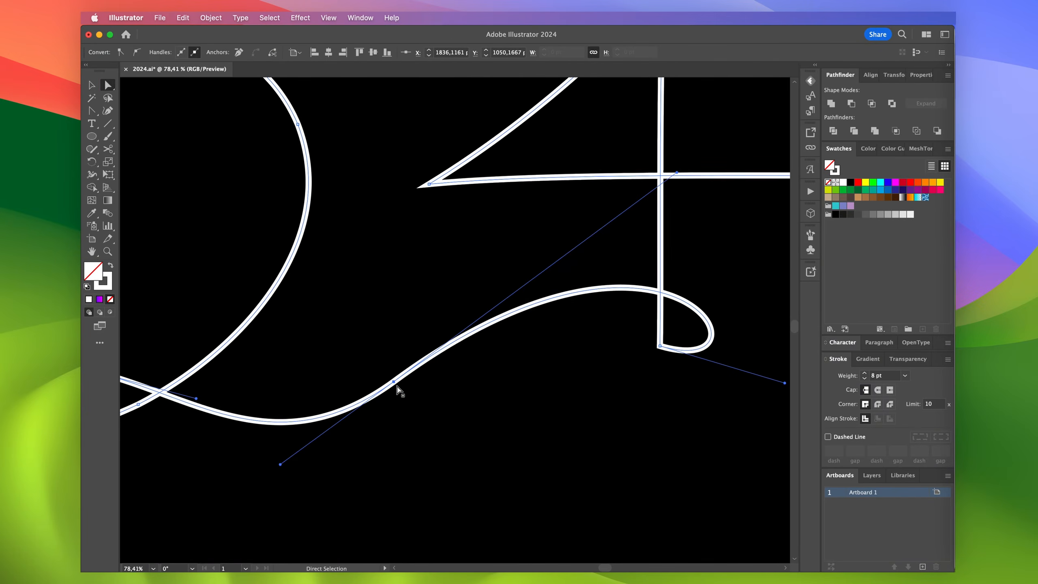
scroll(390, 394, "right", 5)
left_click_drag(641, 406, 514, 512)
left_click_drag(535, 232, 693, 142)
left_click_drag(517, 528, 532, 527)
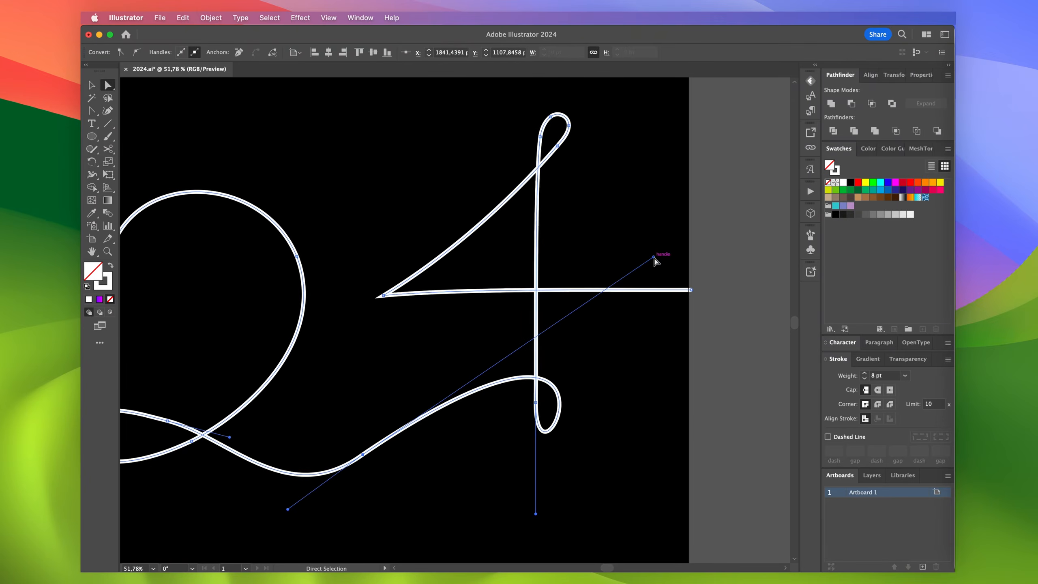
Reposition the anchor between the second 2 and the 4 and adjust its handles into a smoother wave
left_click(363, 455)
left_click_drag(363, 455, 444, 422)
key("a")
left_click_drag(280, 486, 285, 480)
scroll(285, 480, "left", 5)
left_click_drag(550, 412, 696, 334)
left_click_drag(636, 498, 721, 415)
Round out the loop at the bottom of the 4's stem by converting its anchor and adjusting the handles
key("shift+c")
left_click_drag(636, 387, 630, 321)
left_click_drag(696, 333, 714, 304)
scroll(776, 286, "right", 3)
left_click_drag(580, 453, 583, 487)
Turn the sharp corner where the 4's diagonal meets its crossbar into a small rounded loop
key("a")
left_click(419, 306)
scroll(419, 307, "down", 1)
scroll(421, 310, "up", 1)
key("shift+c")
left_click_drag(416, 290, 405, 254)
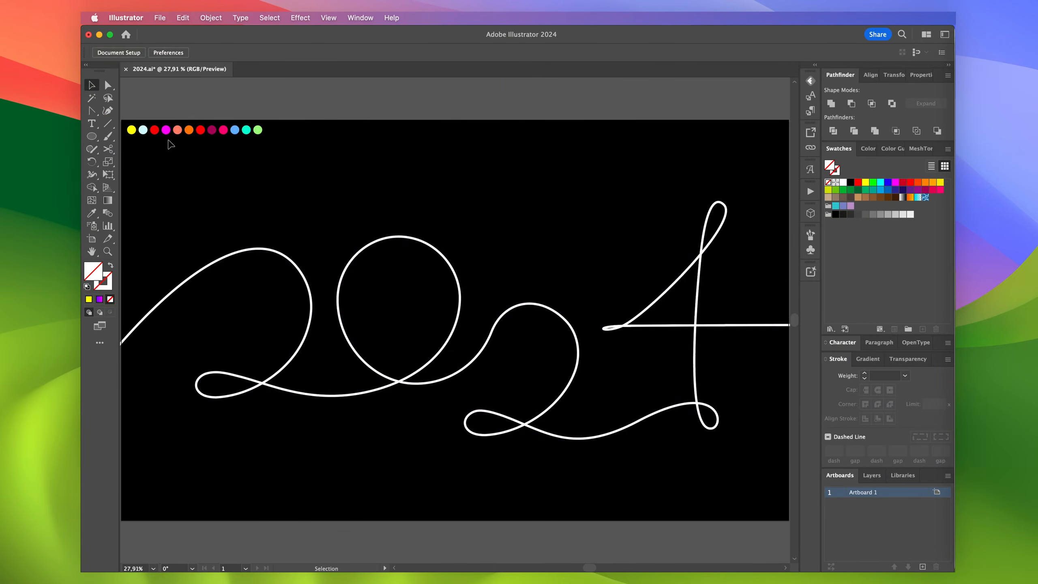
Ungroup the row of coloured circles at the artboard's upper edge
left_click(142, 131)
right_click(142, 133)
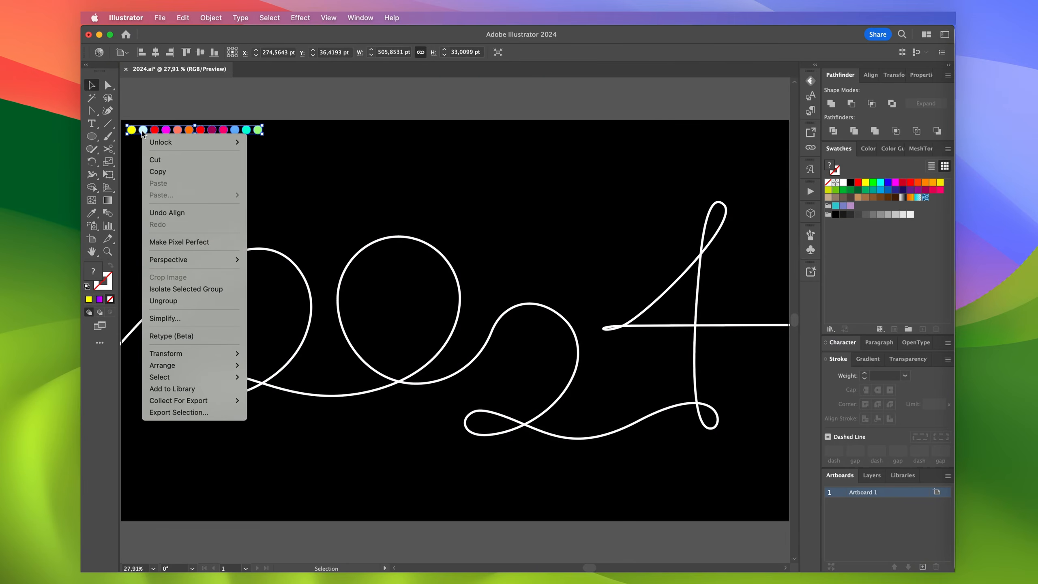
left_click(164, 302)
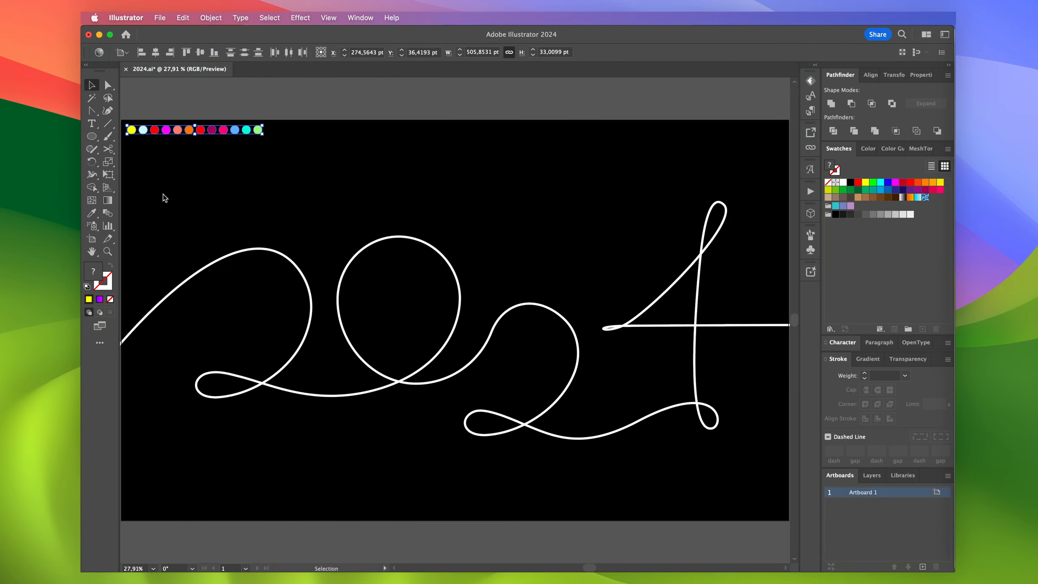
left_click(164, 197)
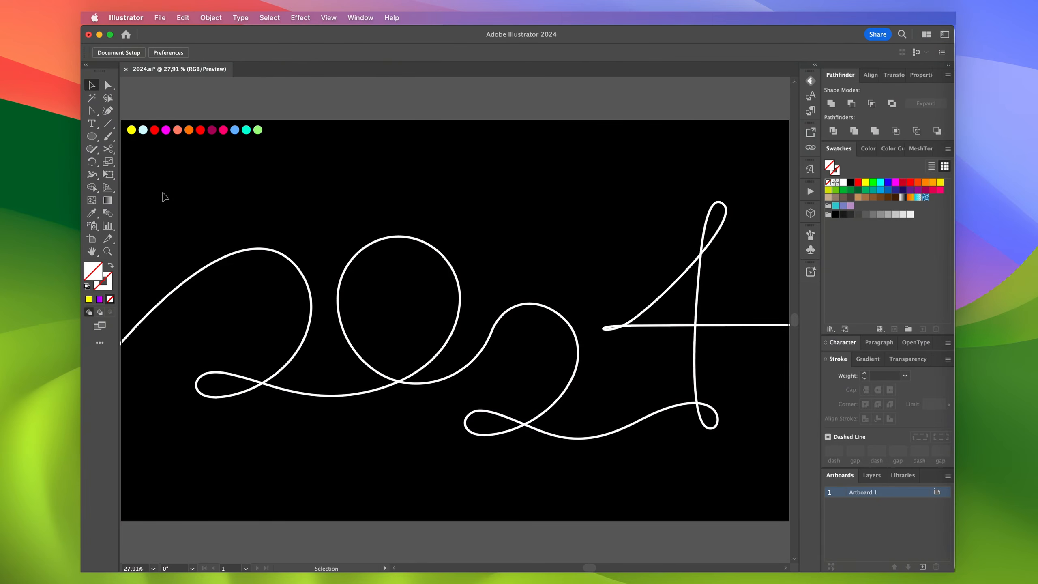
Make a blend between the yellow circle and the light blue circle beside it
left_click(132, 135)
left_click(144, 134, "shift")
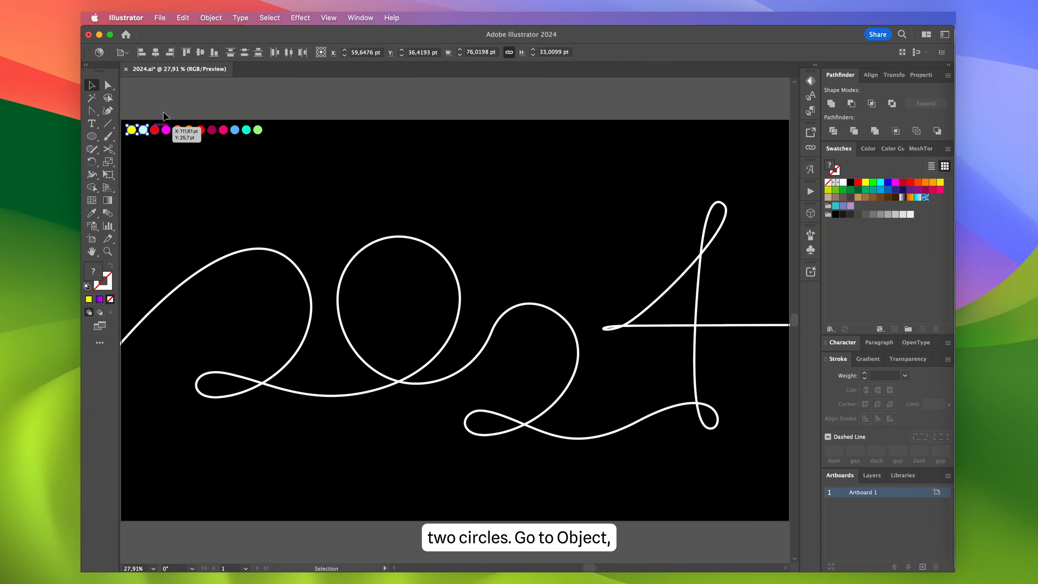
left_click(212, 17)
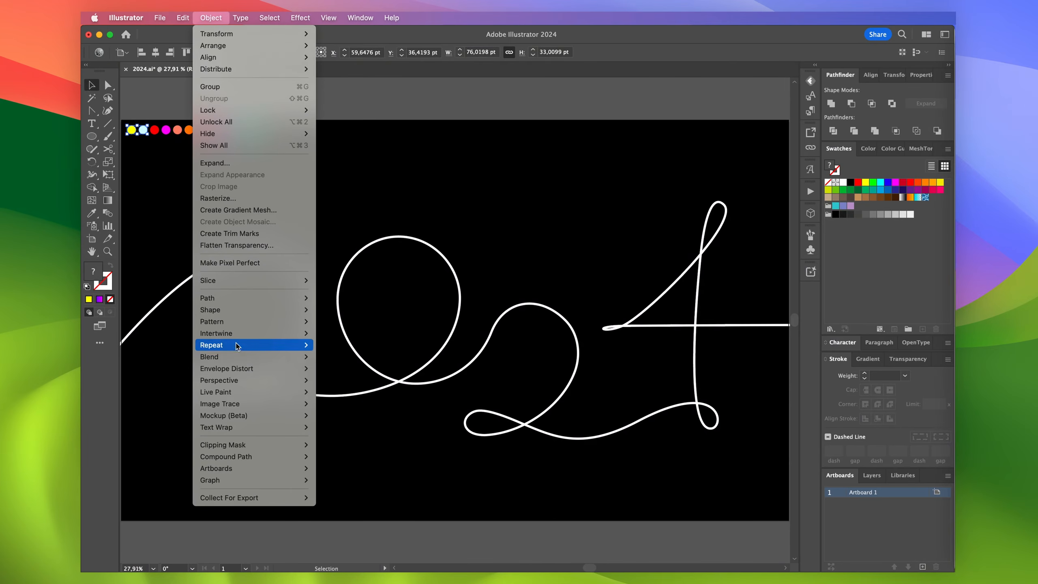
mouse_move(238, 359)
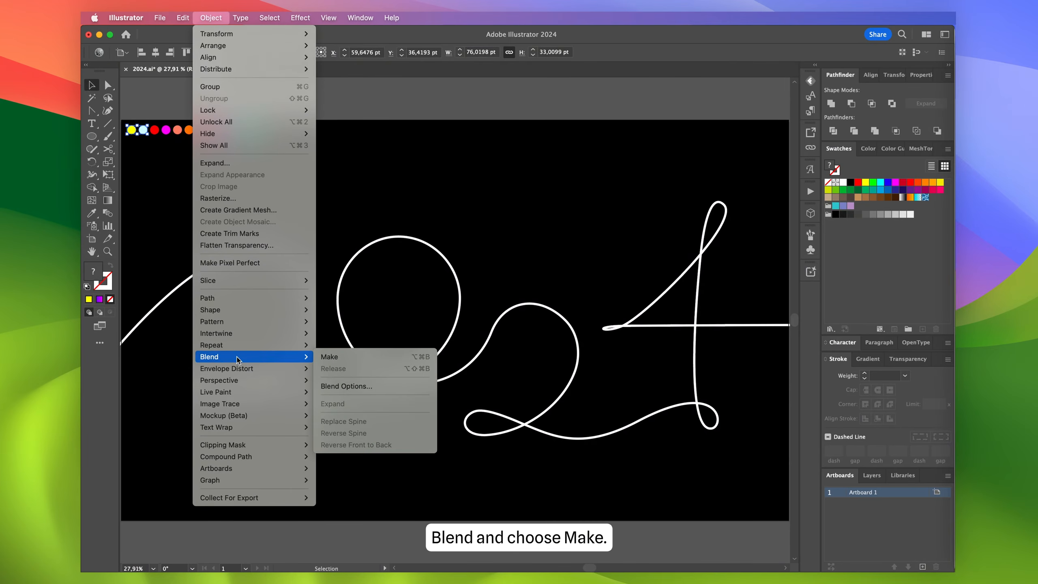
left_click(334, 357)
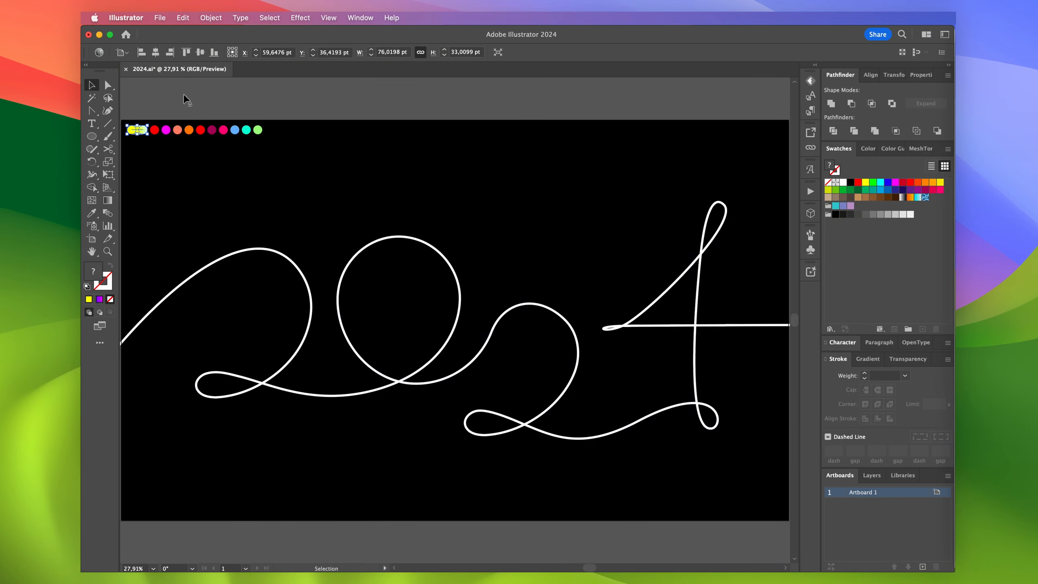
Set the blend's spacing to Specified Steps with 1000 steps
left_click(214, 18)
mouse_move(231, 357)
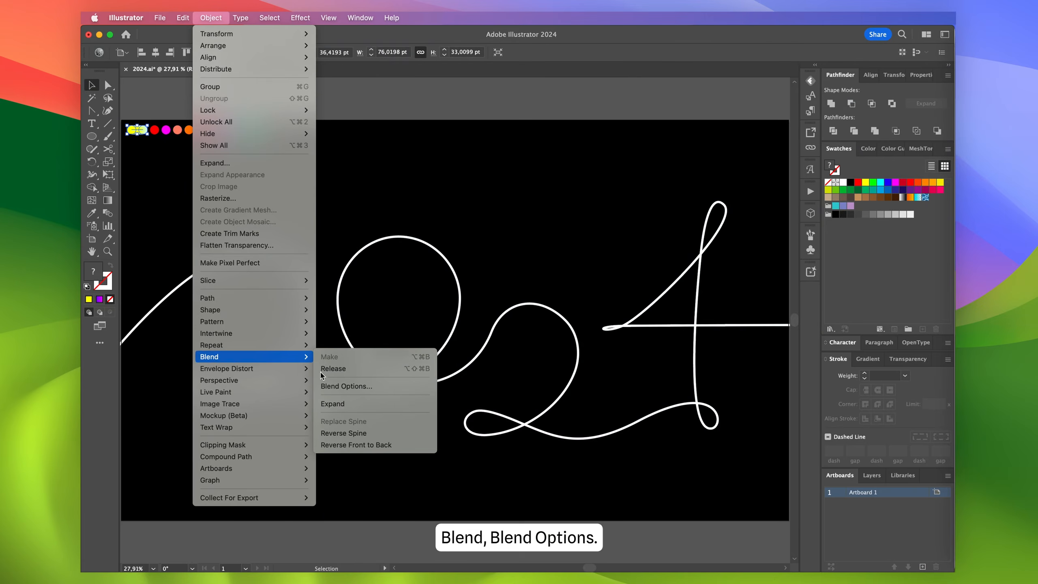
left_click(337, 386)
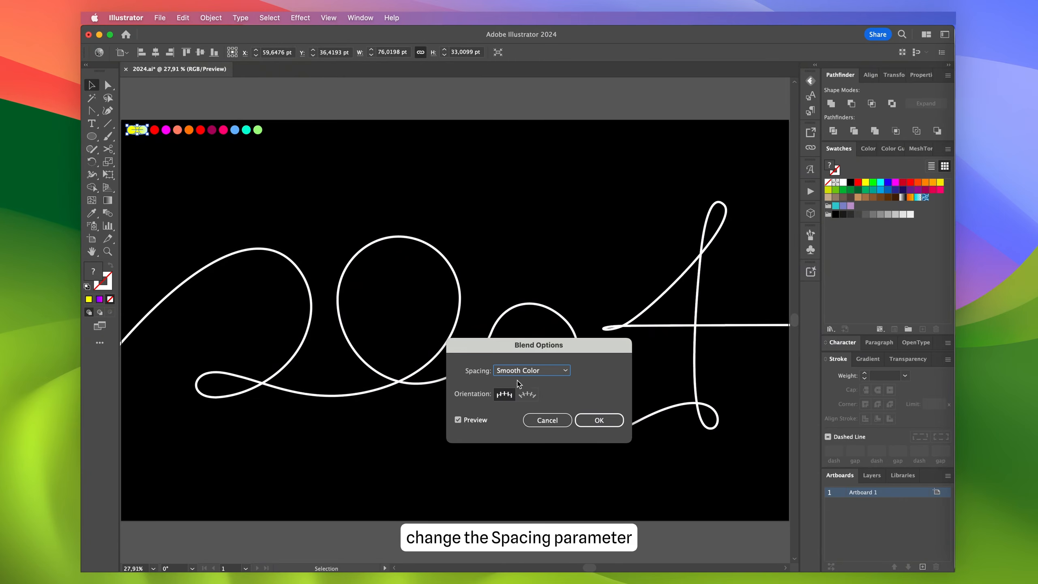
left_click(522, 370)
left_click(530, 394)
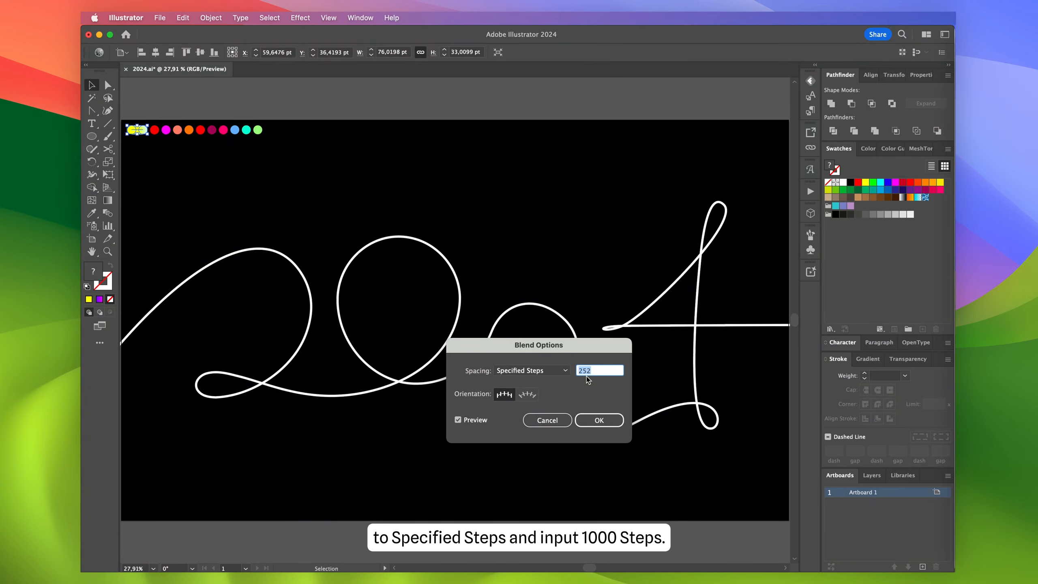
left_click(599, 420)
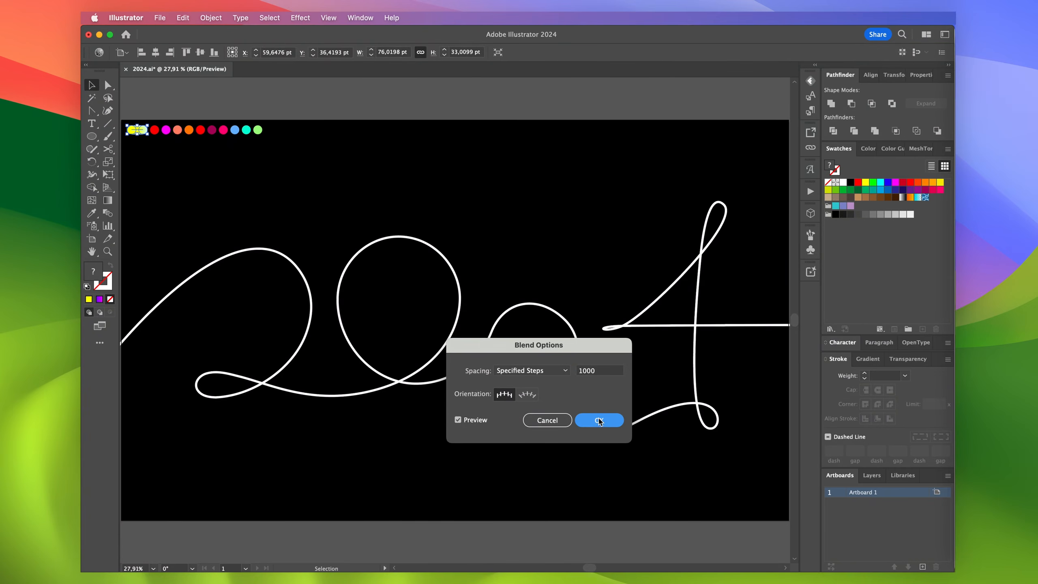
Add the red third circle to the yellow and light blue blend
left_click(156, 133, "shift")
left_click(209, 18)
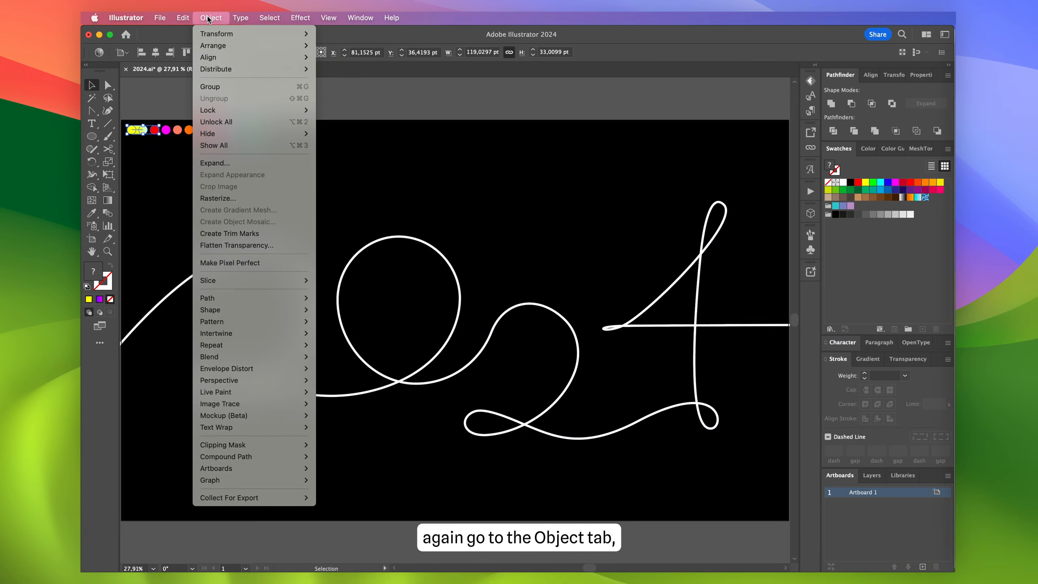
mouse_move(299, 357)
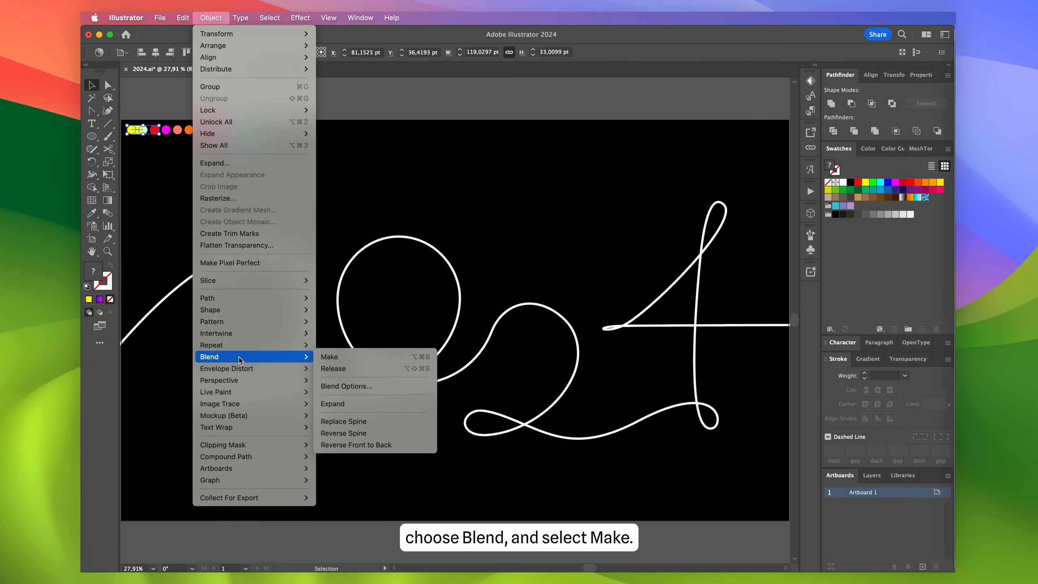
left_click(329, 358)
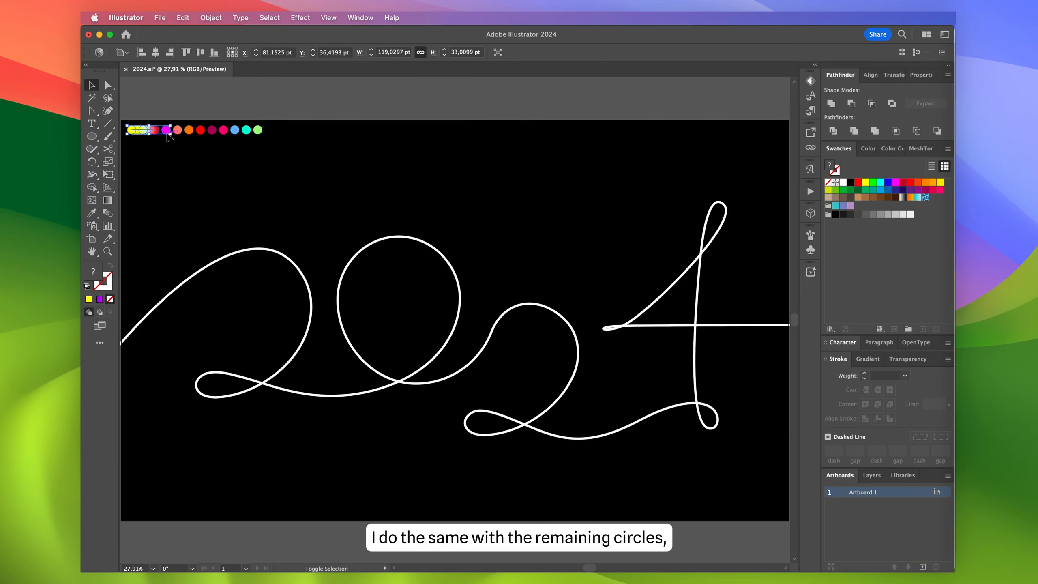
Blend the remaining circles one after another into the strip, from magenta through to light green
left_click(190, 133, "shift")
key("super+alt+b")
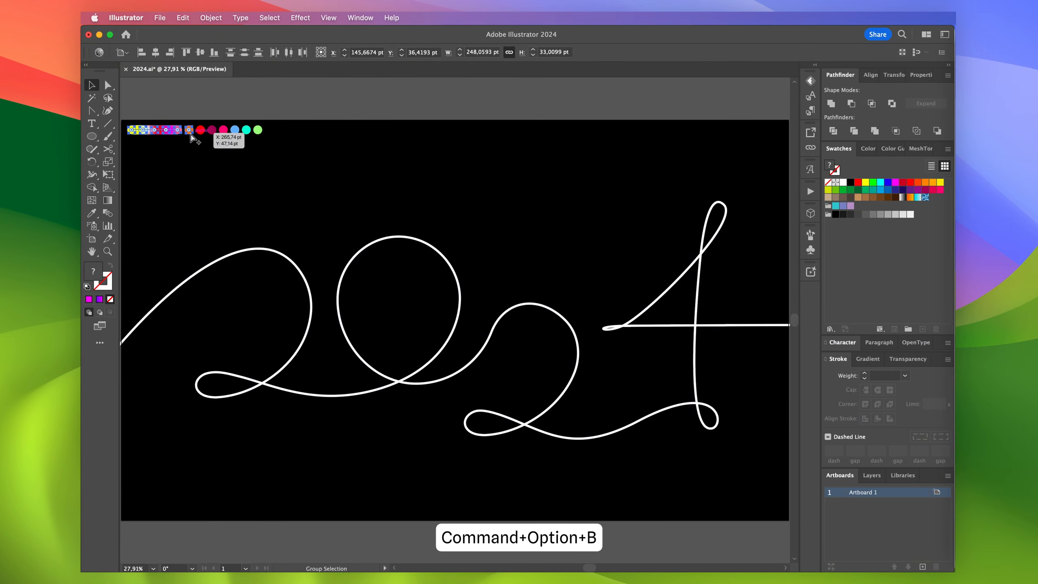
key("super+alt+b")
left_click(202, 133, "shift")
key("super+alt+b")
left_click(214, 133, "shift")
key("super+alt+b")
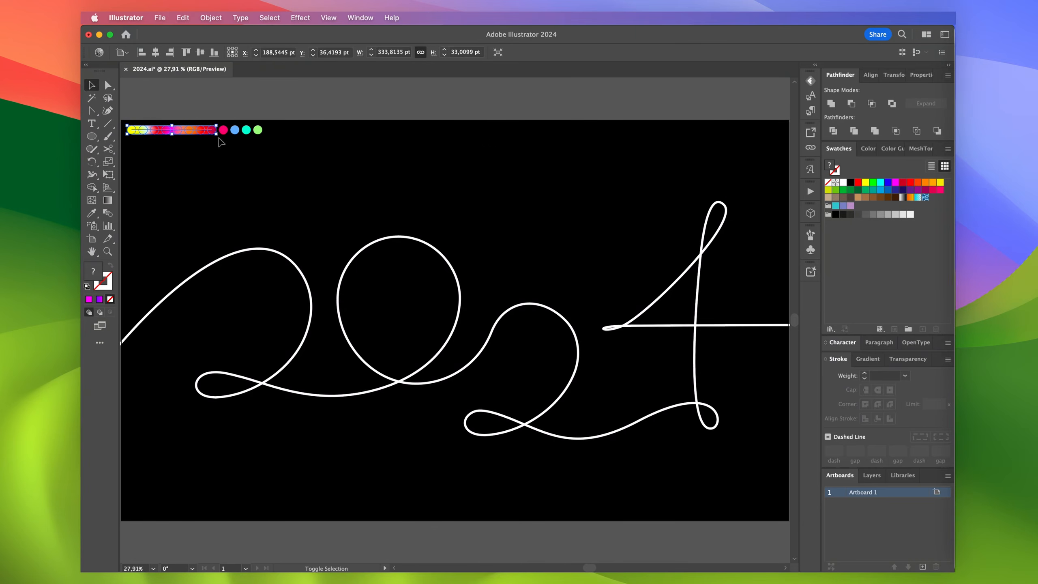
left_click(225, 133, "shift")
left_click(235, 131, "shift")
left_click(246, 130, "shift")
left_click(258, 130, "shift")
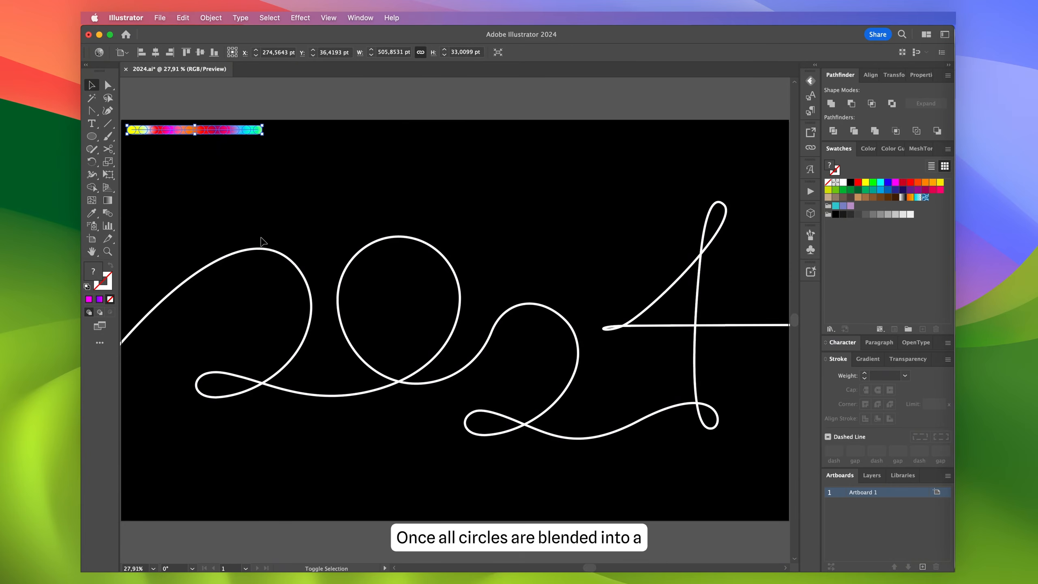
Replace the spine of the gradient blend with the continuous 2024 line
left_click(261, 250)
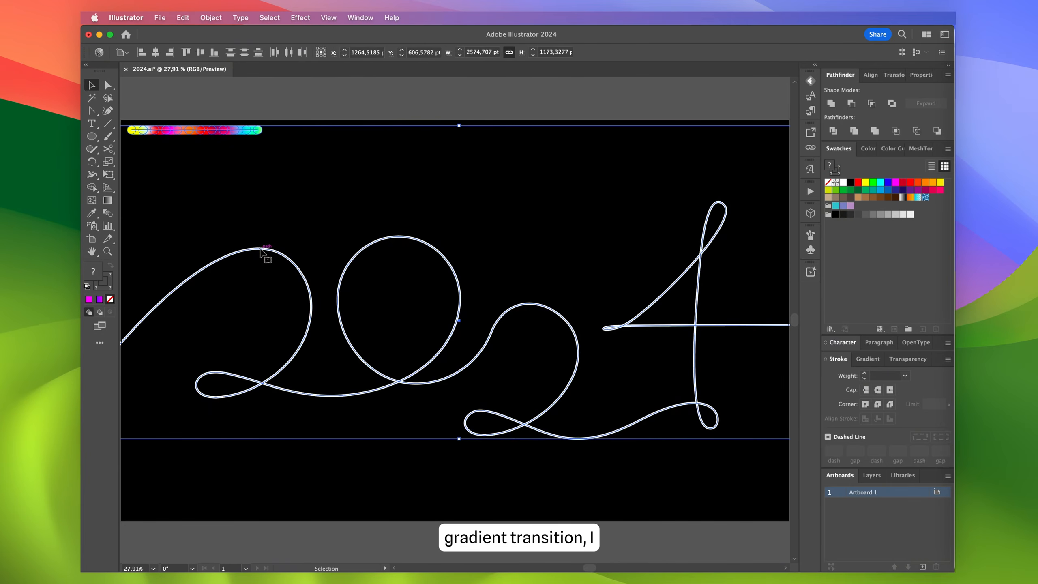
left_click(210, 17)
mouse_move(293, 358)
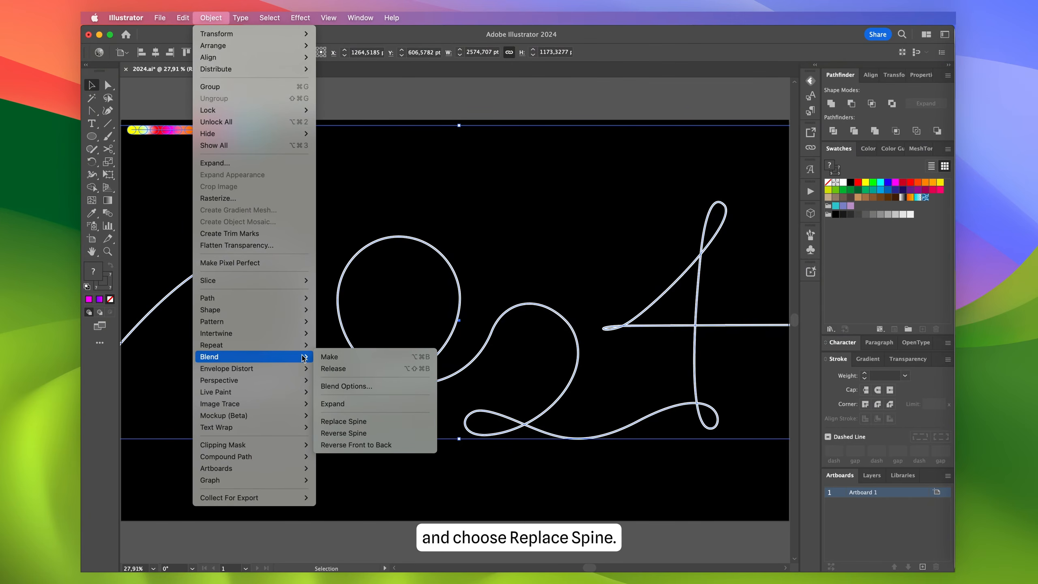
left_click(354, 423)
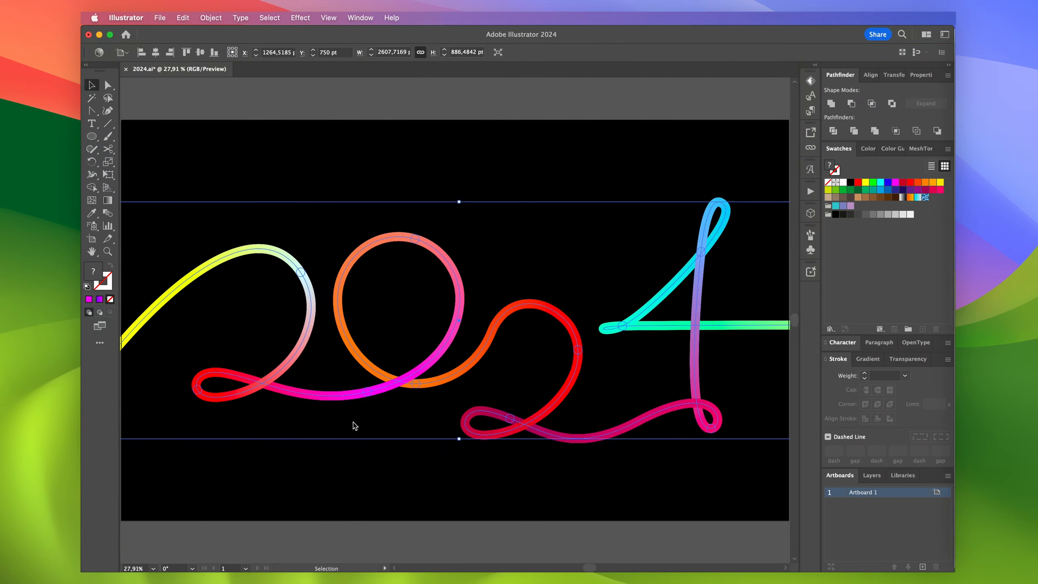
Draw a 2500 × 1500 pt magenta rectangle that covers the whole artboard
left_click(454, 541)
key("m")
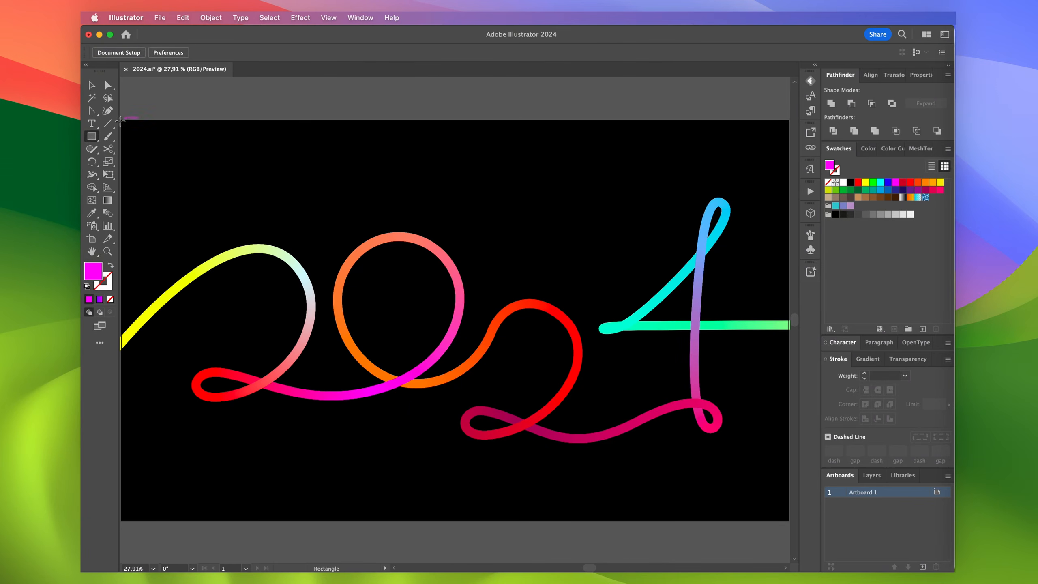
left_click_drag(121, 118, 763, 520)
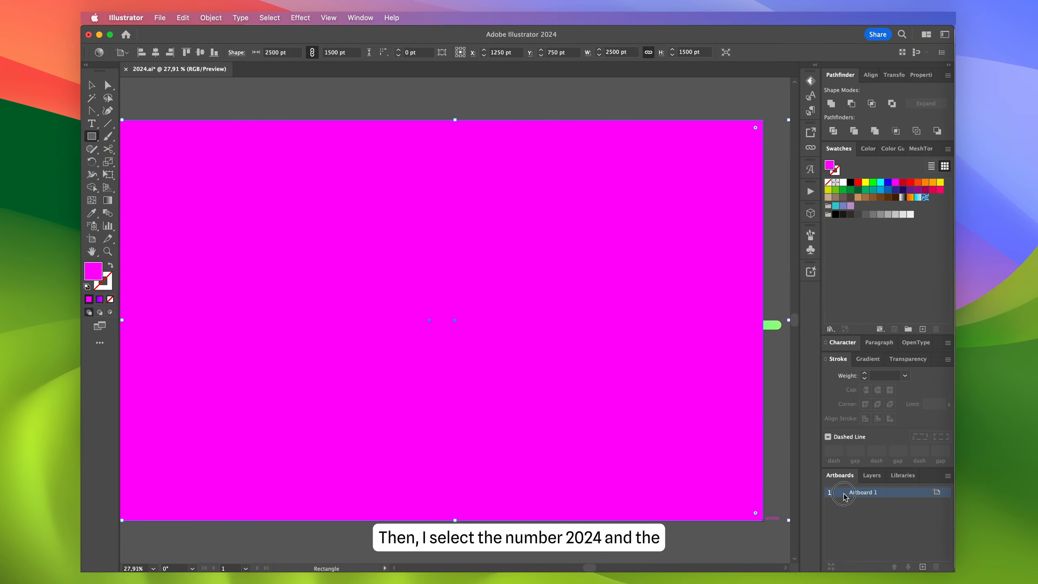
key("v")
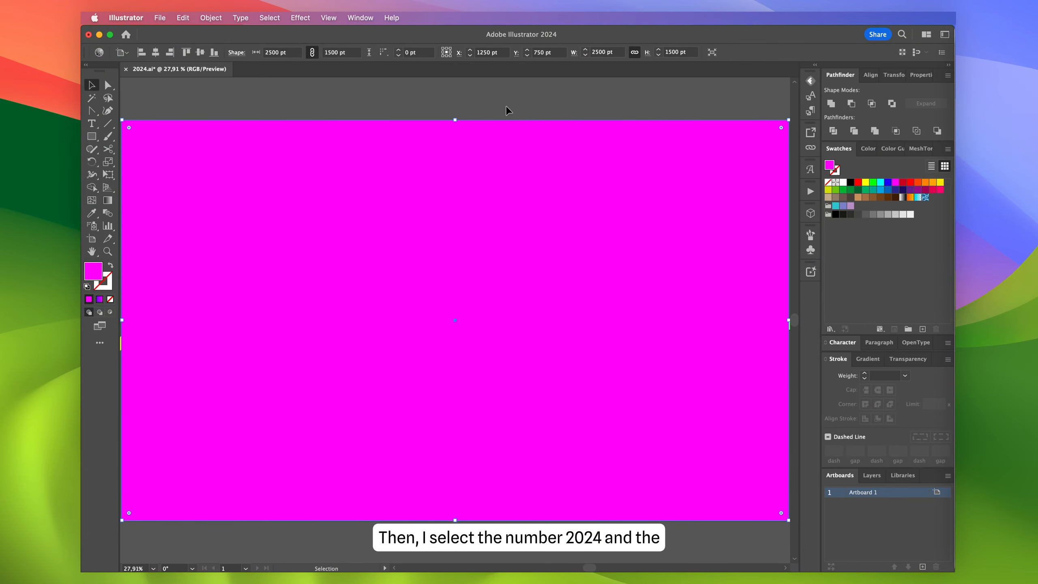
Make a clipping mask from the magenta rectangle and all the artwork beneath it, leaving nothing selected
key("super+a")
right_click(395, 357)
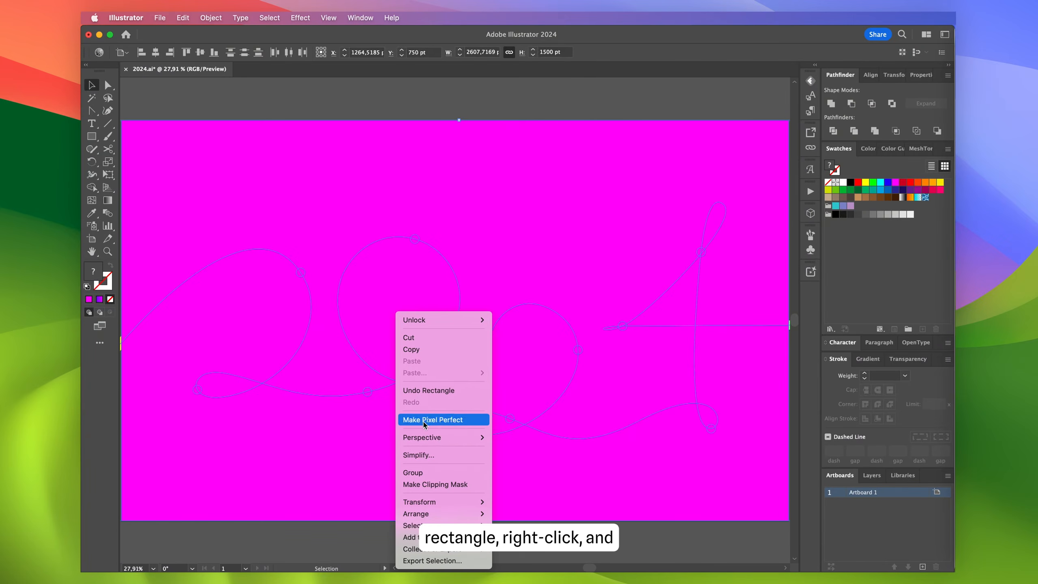
left_click(425, 484)
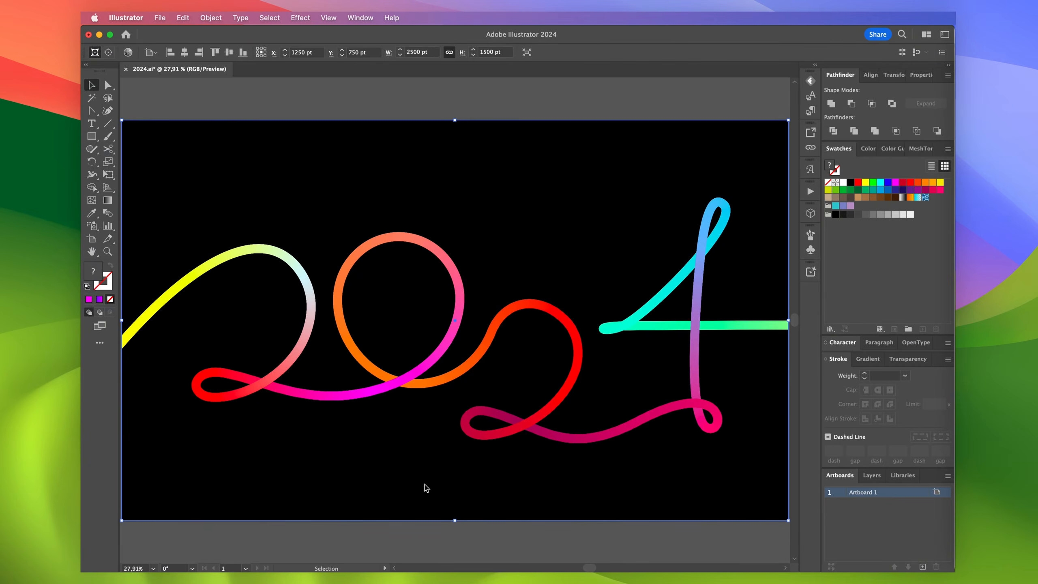
left_click(457, 552)
Paste the grey paper texture over the artboard, set it to Soft Light blending at 70% opacity, and deselect it
key("super+v")
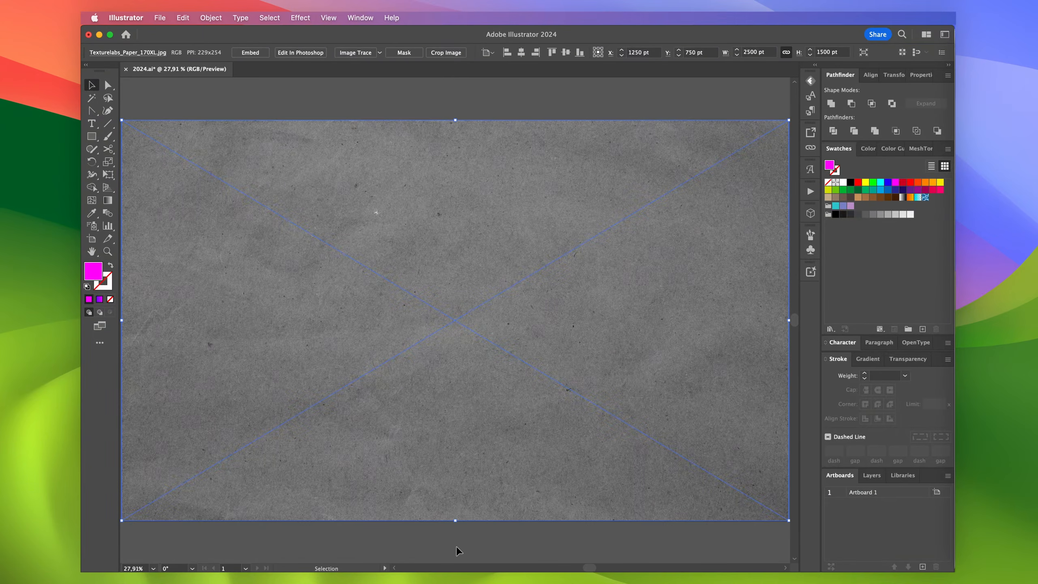
left_click(895, 359)
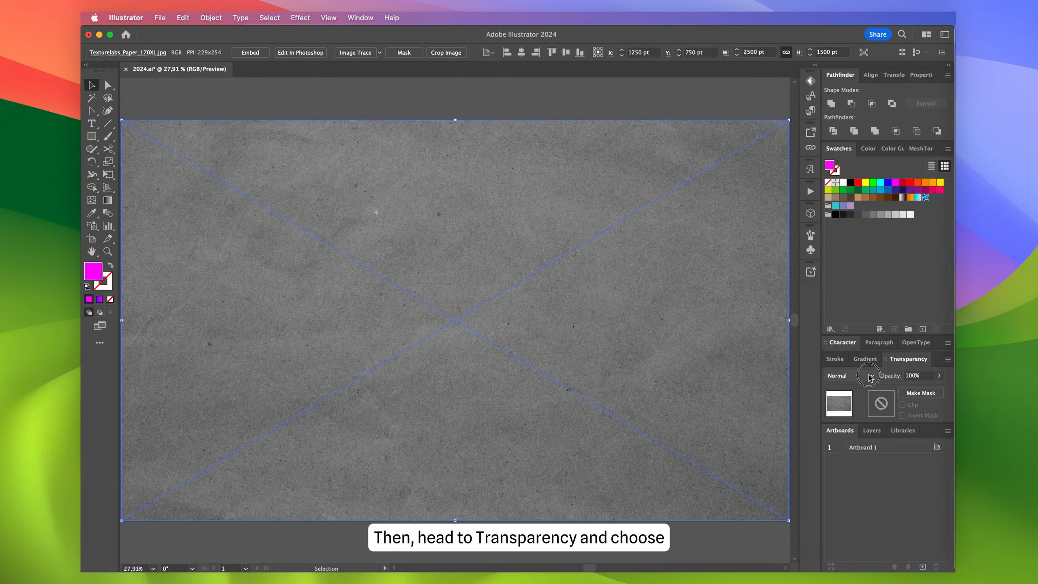
left_click(869, 375)
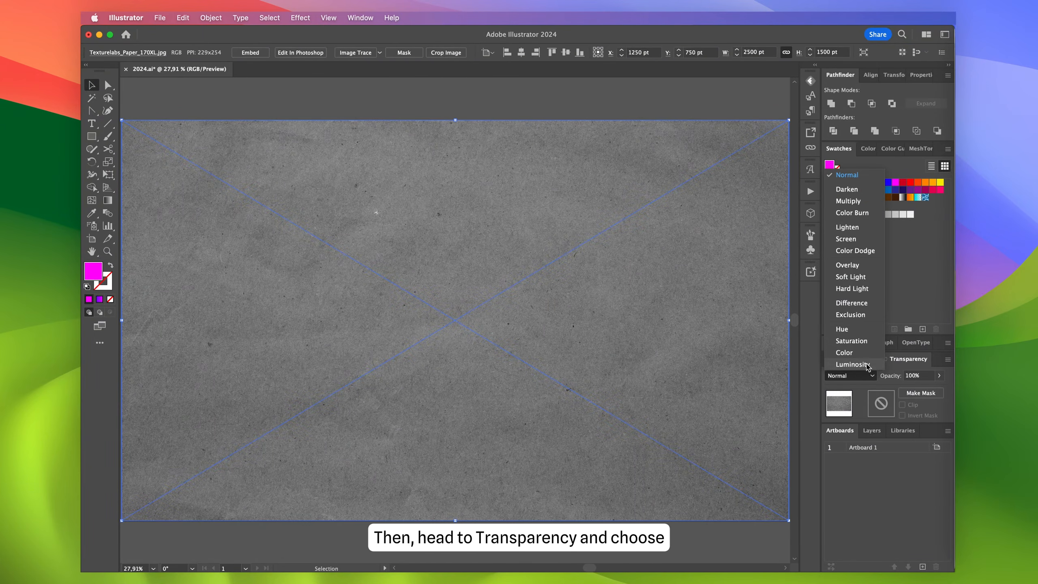
left_click(866, 279)
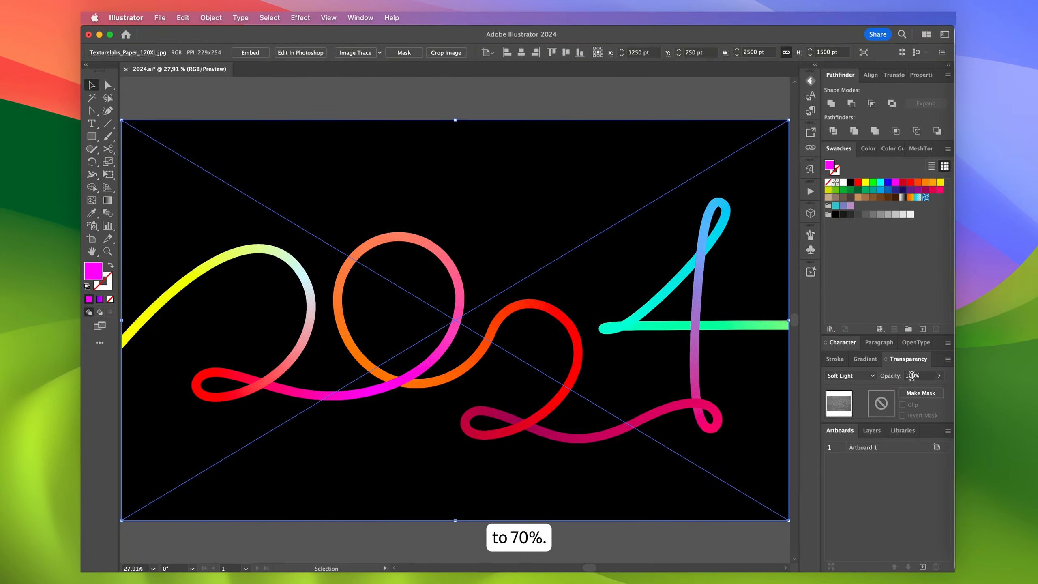
left_click(890, 380)
key("Return")
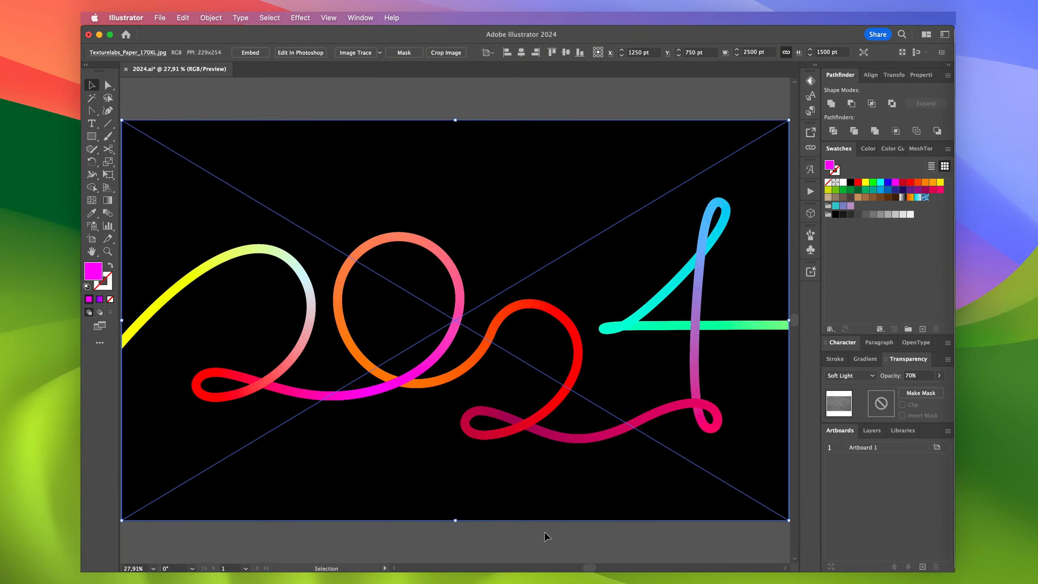
key("super+shift+a")
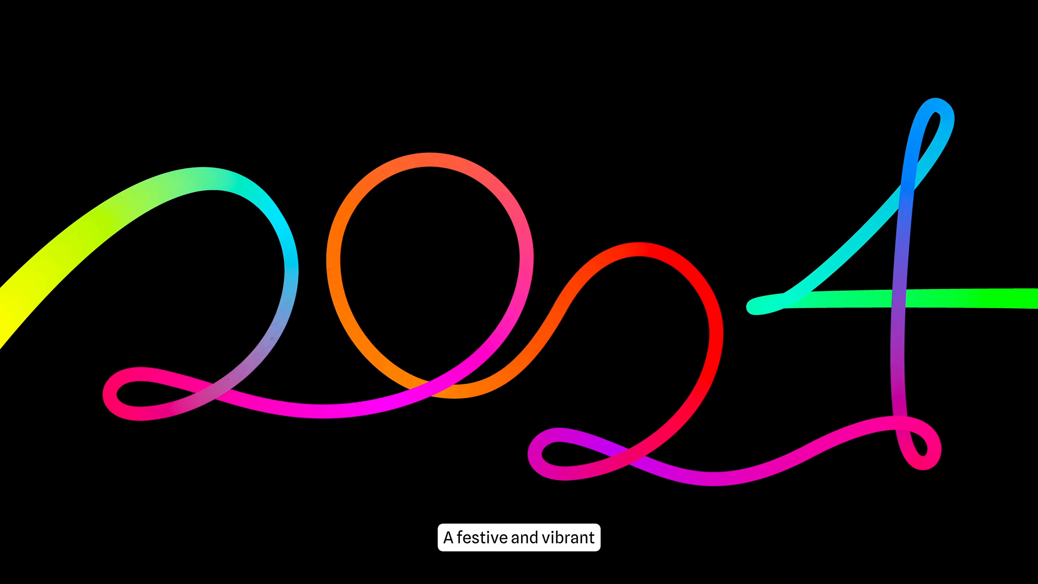